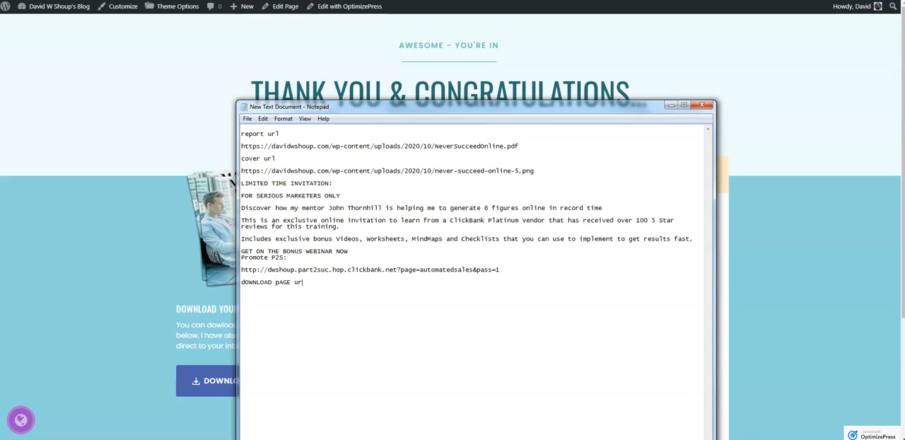
Paste the download page's URL beneath its label in the text notes and close the notes window
key("Return")
type("https://davidwshoup.com/download-demo-2/")
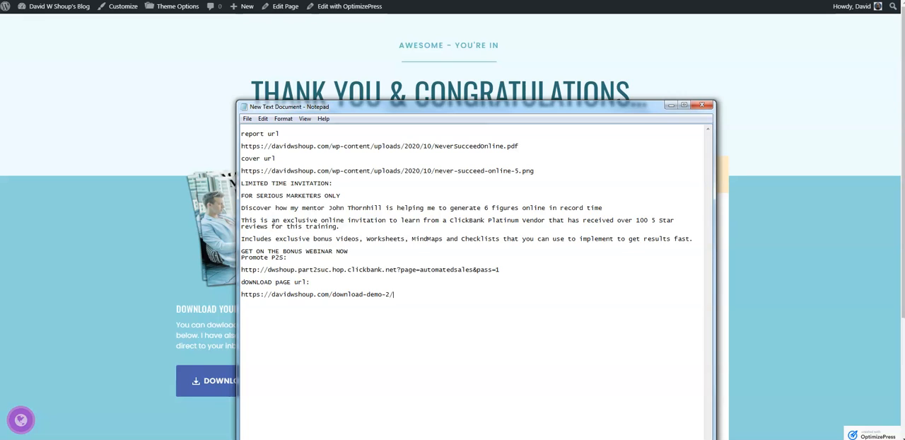
left_click(700, 106)
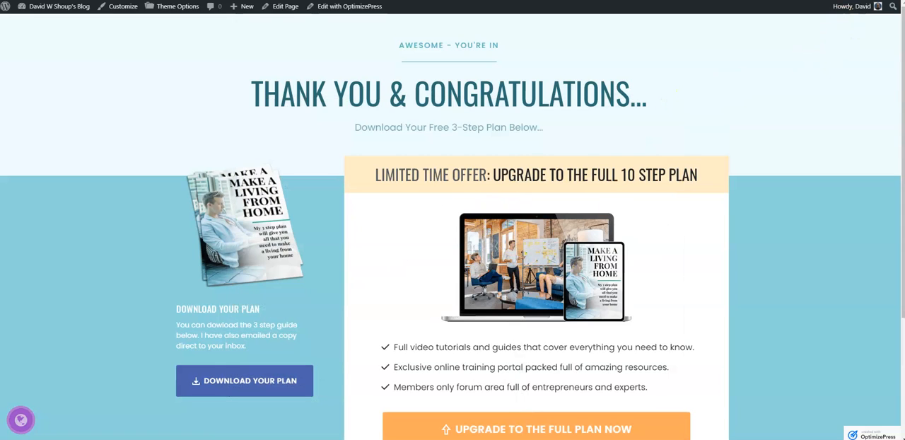
In the page editor, change the small line above the main headline to "AWESOME - YOU MADE IT" and save the page
key("ctrl+Tab")
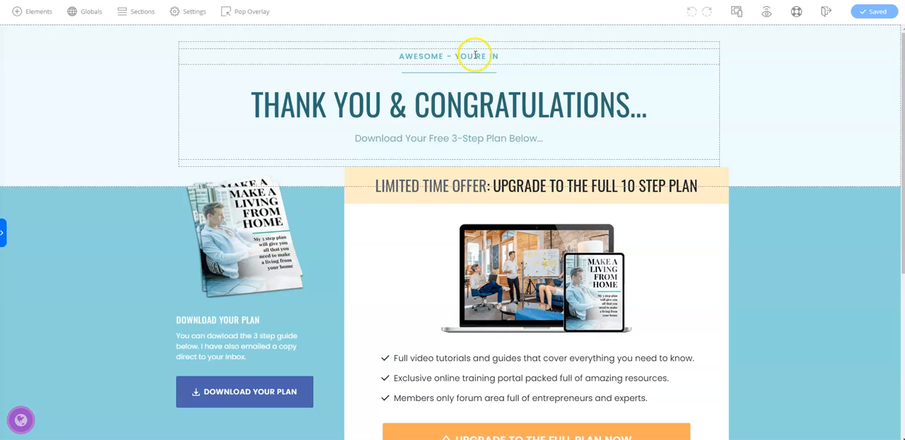
left_click_drag(472, 55, 503, 60)
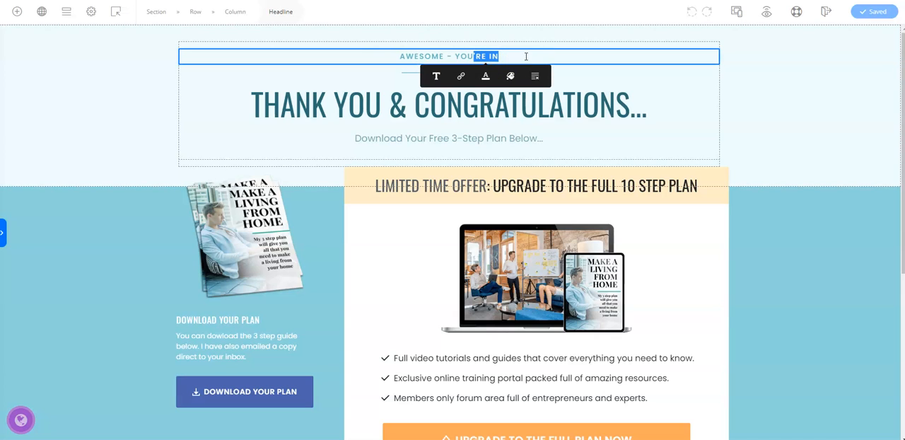
key("BackSpace")
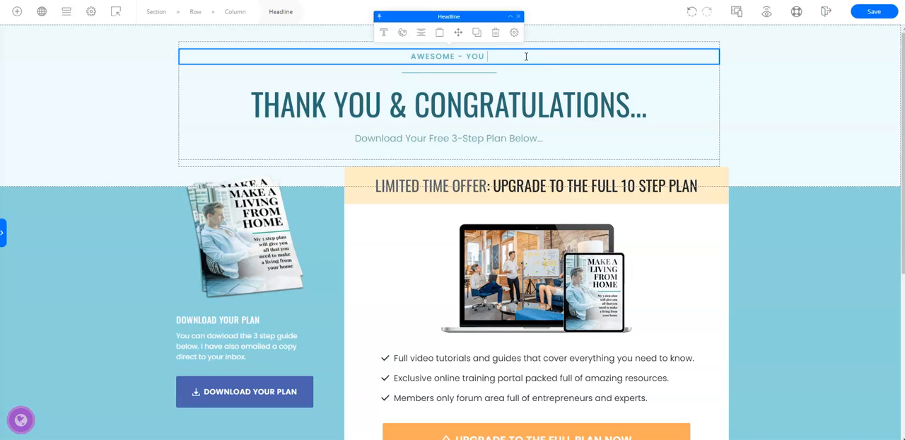
type("MADE ")
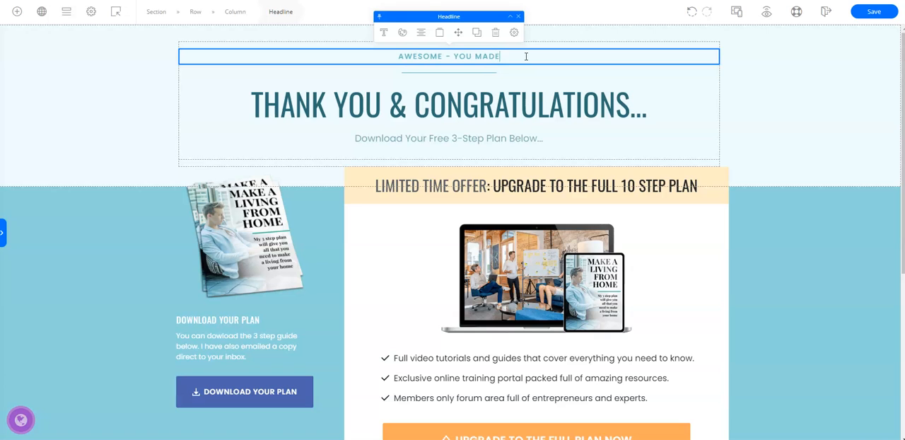
type("IT")
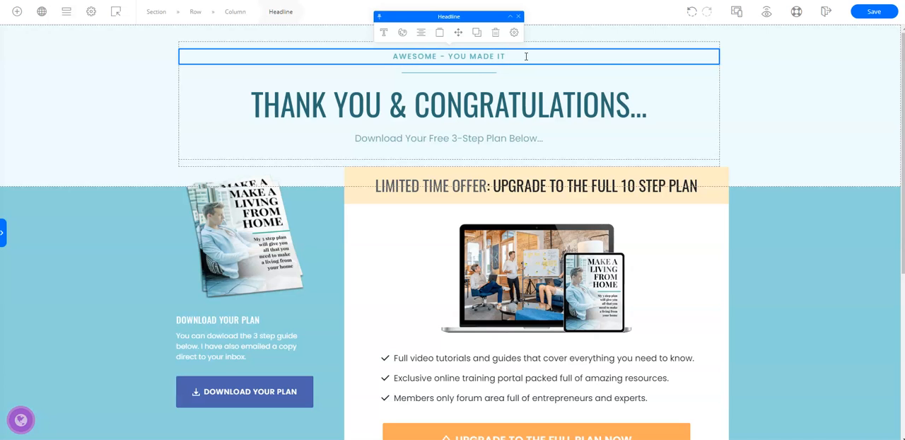
left_click(880, 11)
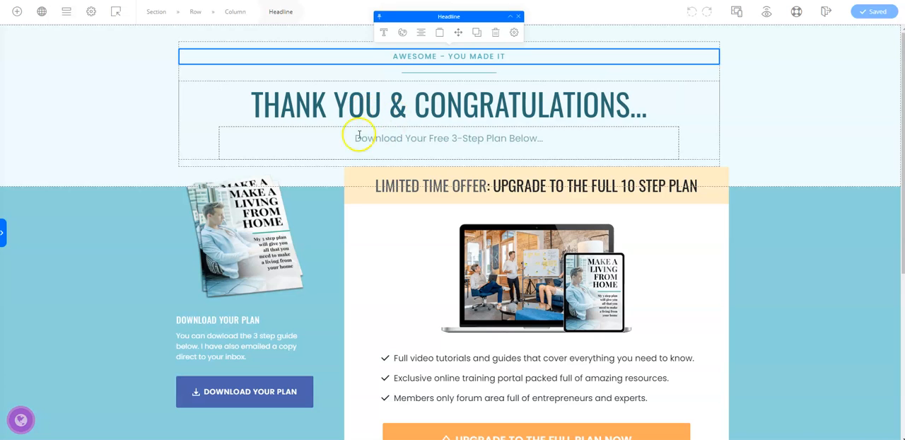
Reword the subheadline under "THANK YOU & CONGRATULATIONS..." to "Download Your Free Report" and save the page
left_click(452, 137)
left_click_drag(452, 138, 537, 150)
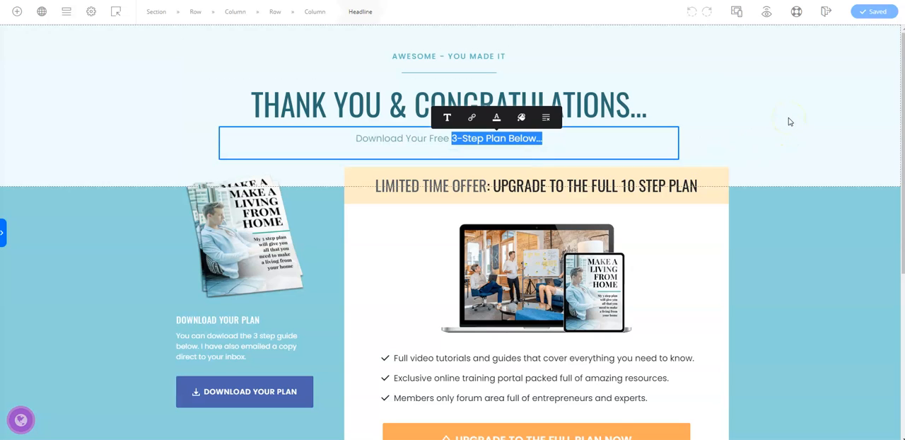
type("r")
key("BackSpace")
key("BackSpace")
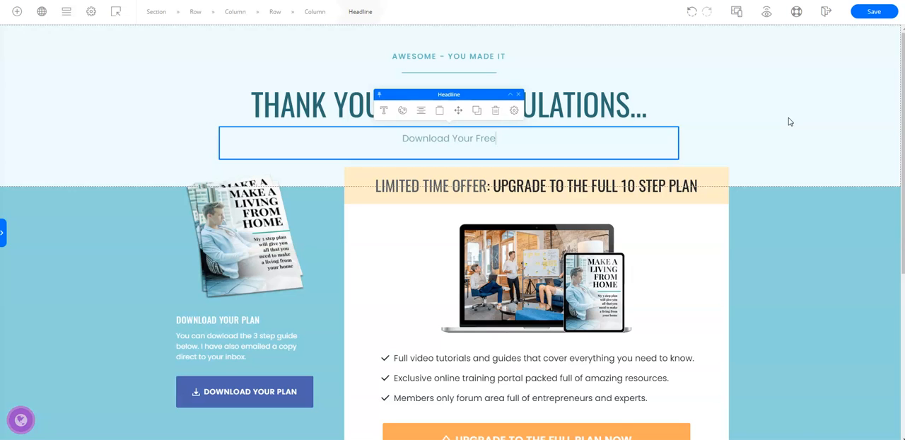
type("Rep")
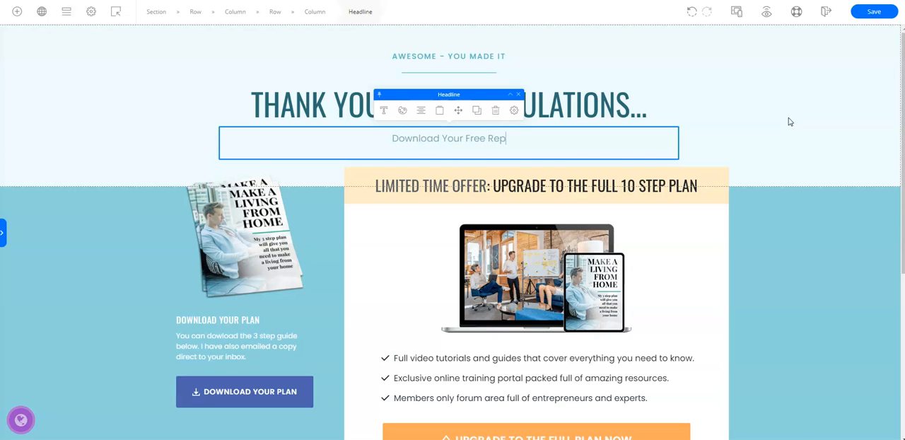
type("rt")
key("BackSpace")
key("BackSpace")
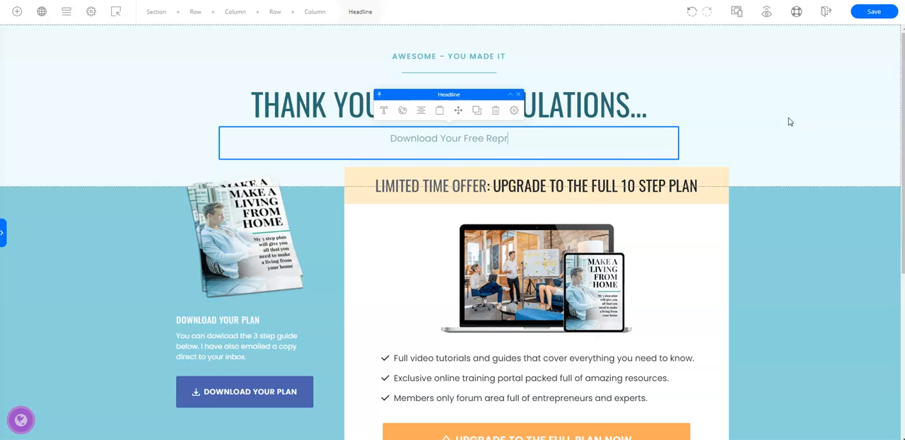
type("ort")
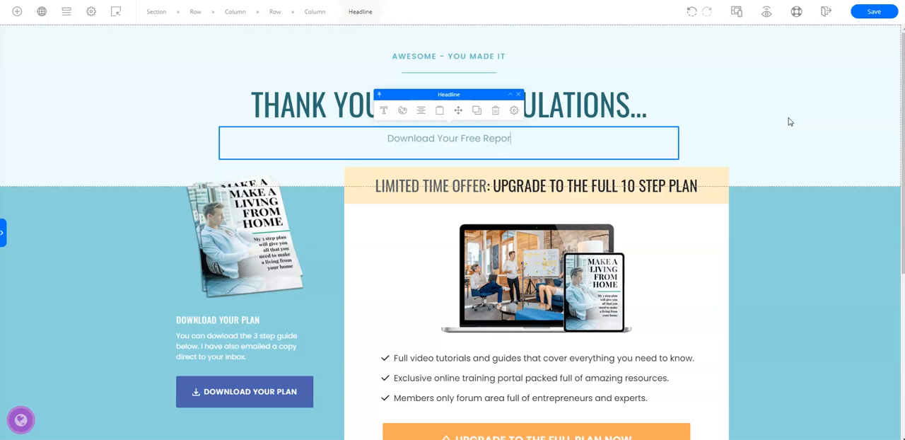
left_click(871, 12)
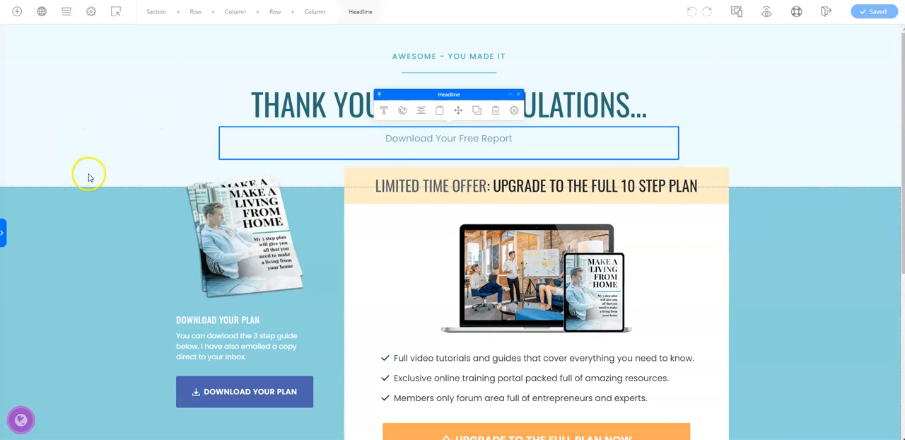
Replace the magazine cover above the download text with never-succeed-online-5.png from the media library at 300 px width, and save the page
scroll(101, 170, "down", 2)
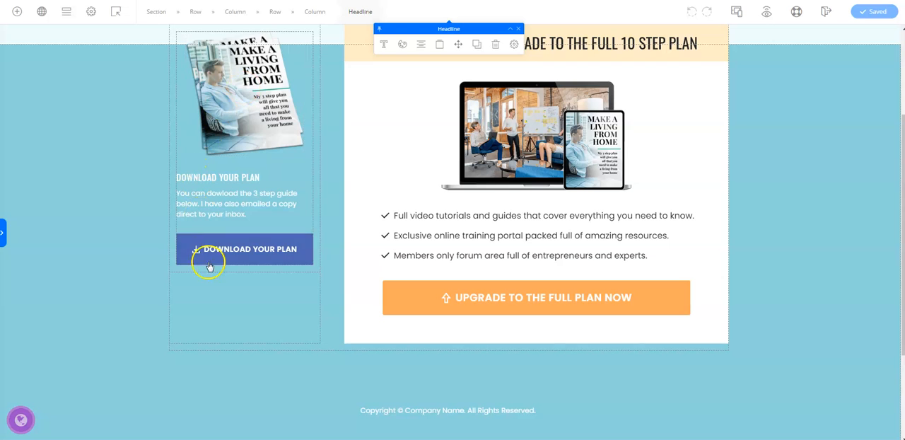
scroll(134, 219, "up", 1)
scroll(132, 223, "up", 1)
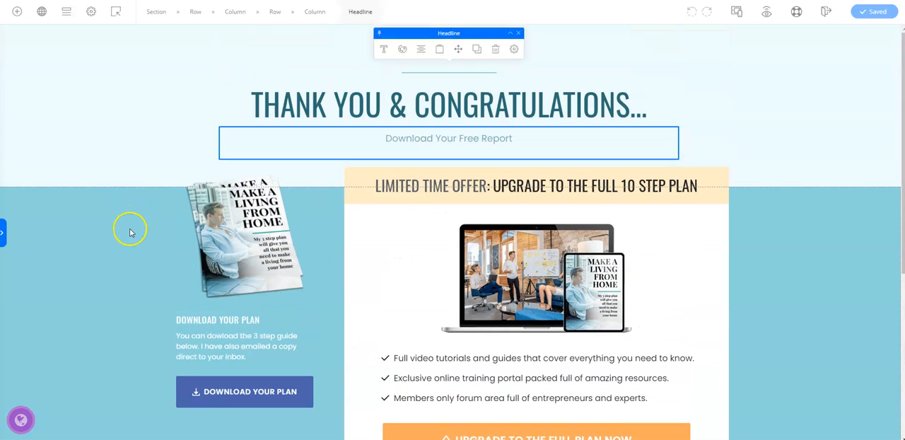
left_click(240, 247)
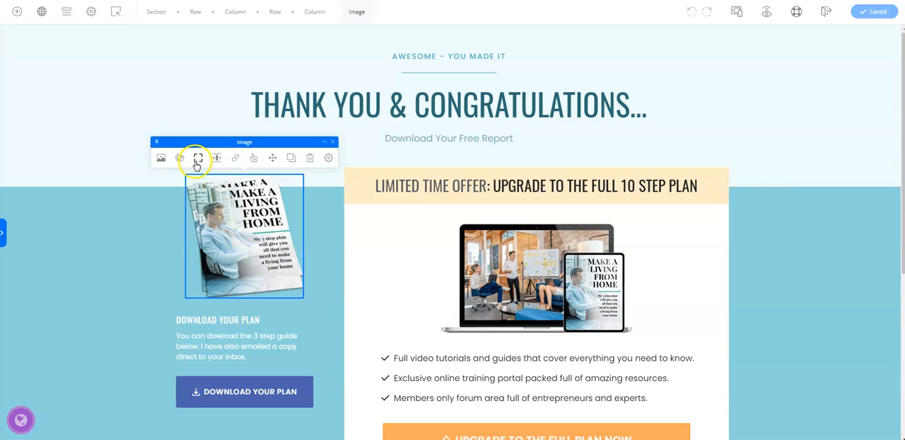
left_click(162, 160)
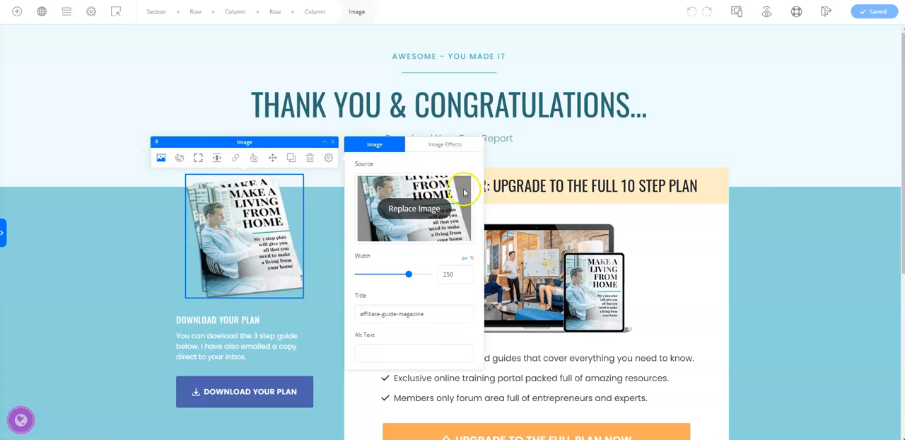
left_click(416, 209)
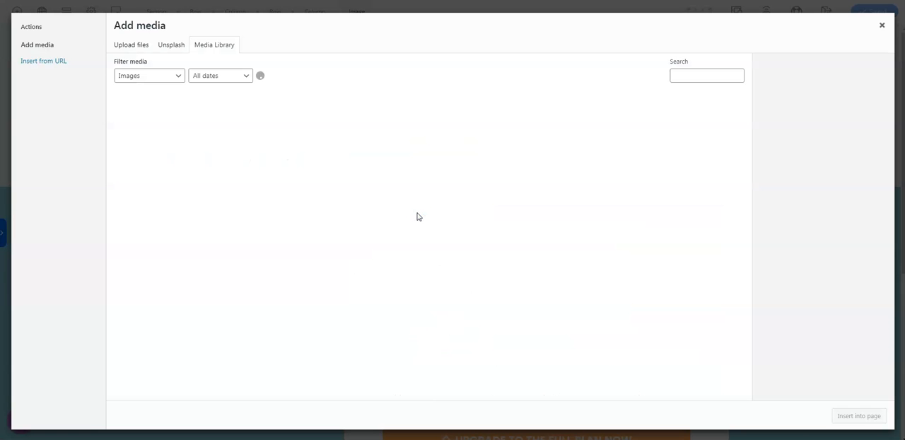
left_click(574, 119)
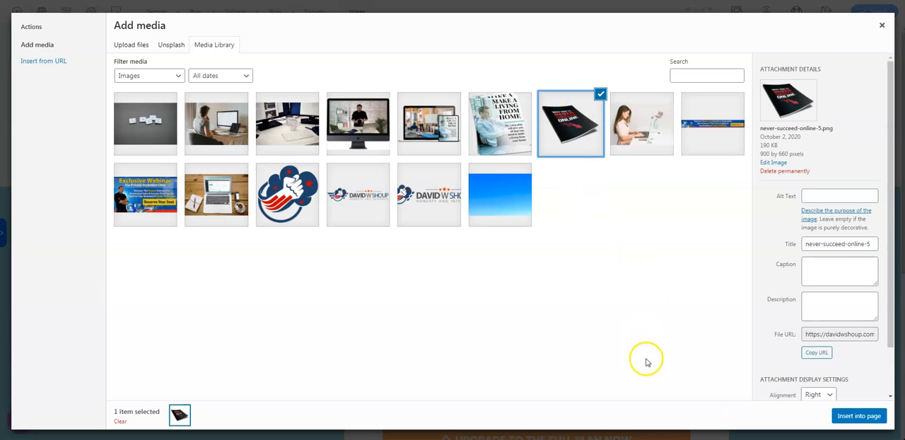
left_click(853, 416)
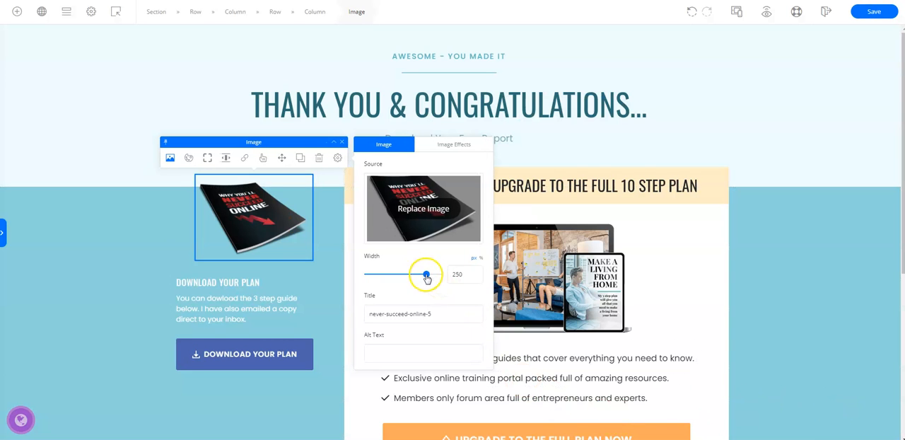
left_click_drag(425, 277, 447, 279)
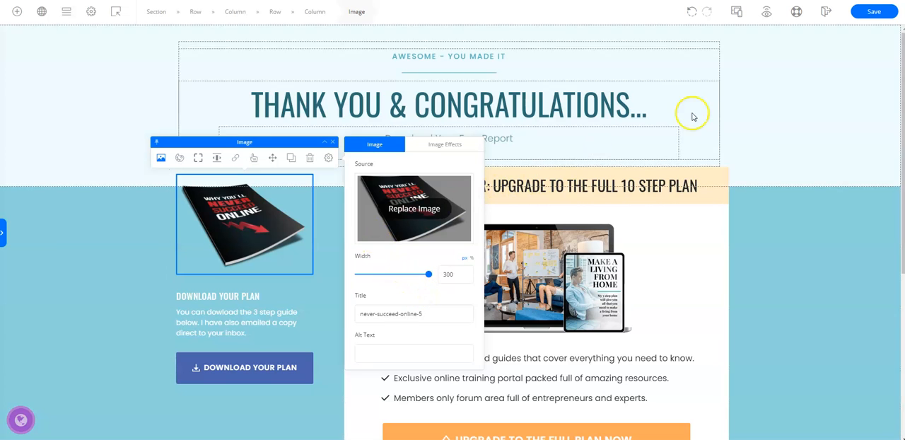
left_click(876, 12)
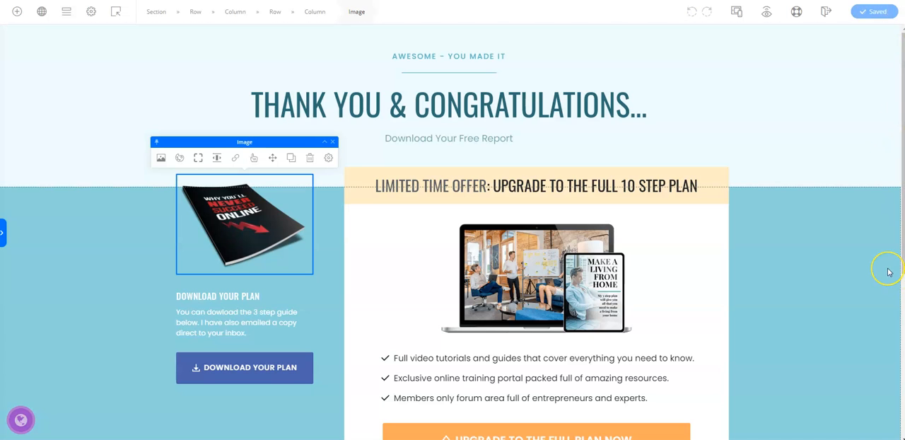
Change the heading beneath the report cover image to "Download Your Free Report" and save the page
left_click(242, 297)
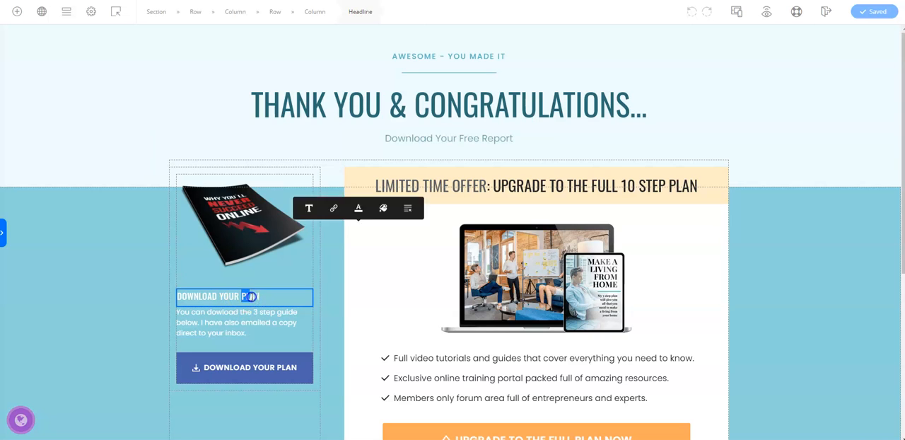
left_click_drag(243, 296, 262, 296)
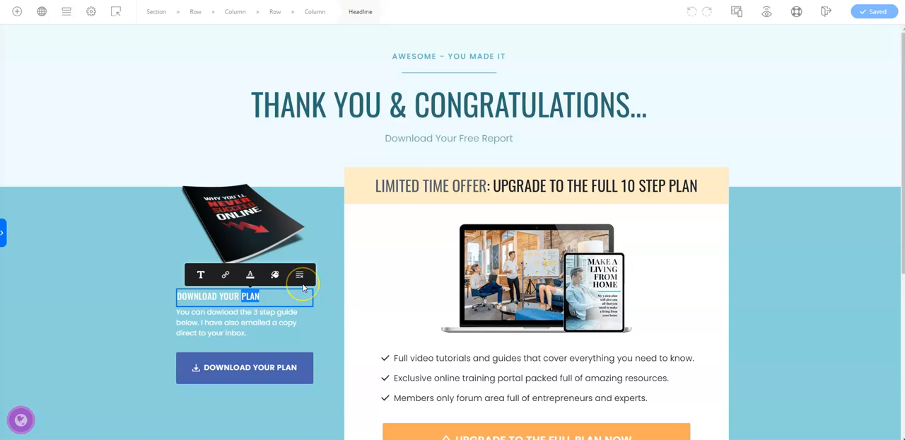
type("Free")
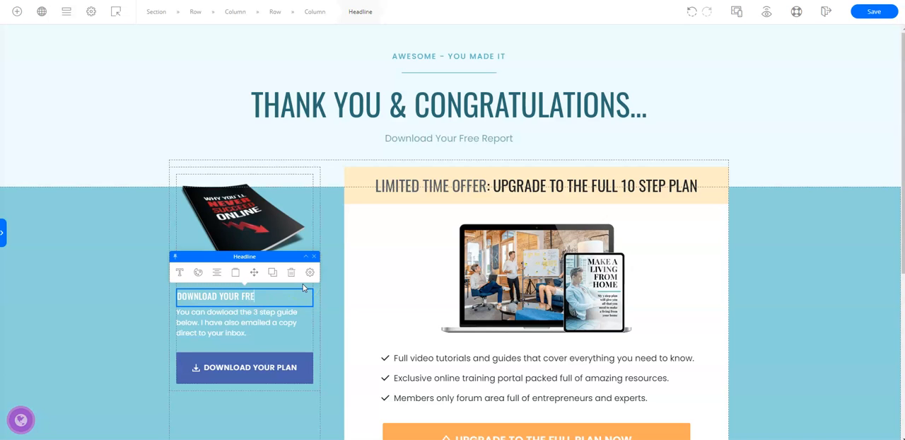
type(" Repo")
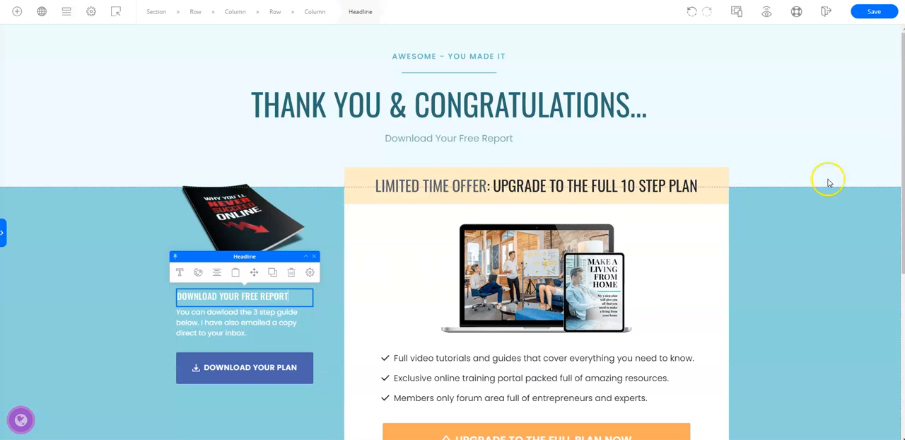
left_click(875, 13)
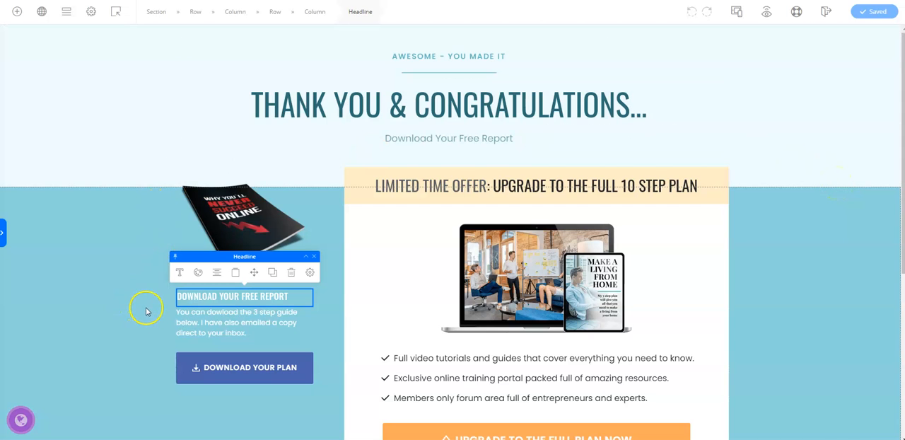
Replace the paragraph above the download button with "Download Your Free Report Below" and save the page
left_click(177, 313)
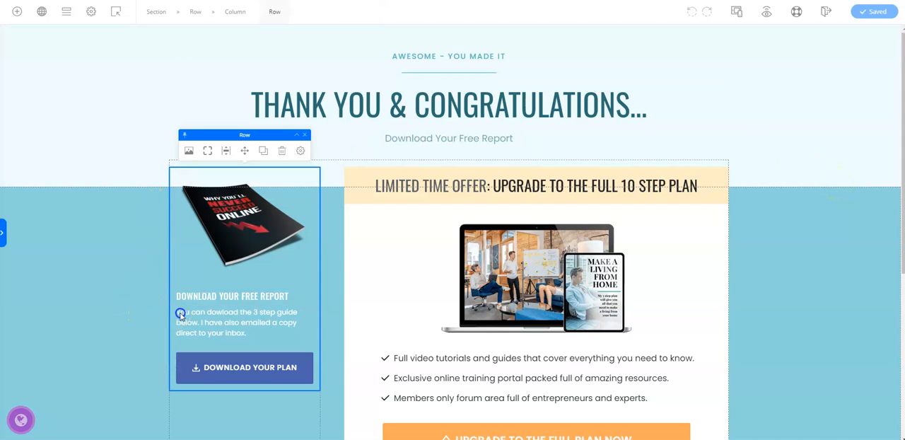
double_click(177, 314)
left_click_drag(176, 311, 274, 339)
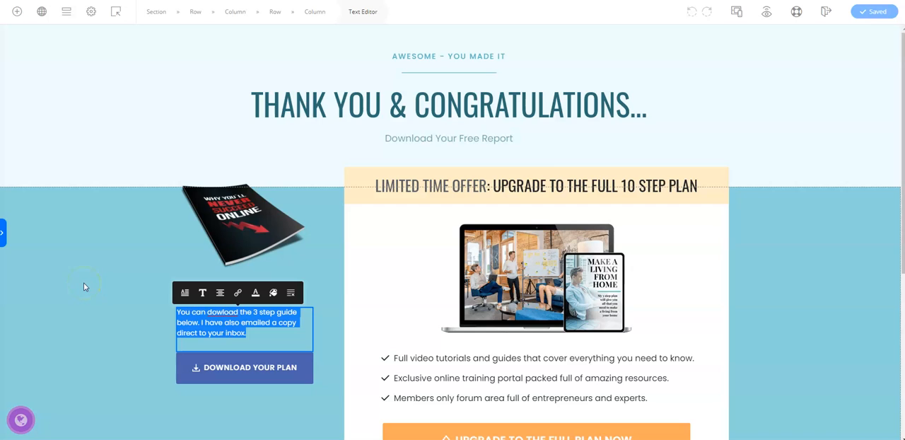
key("BackSpace")
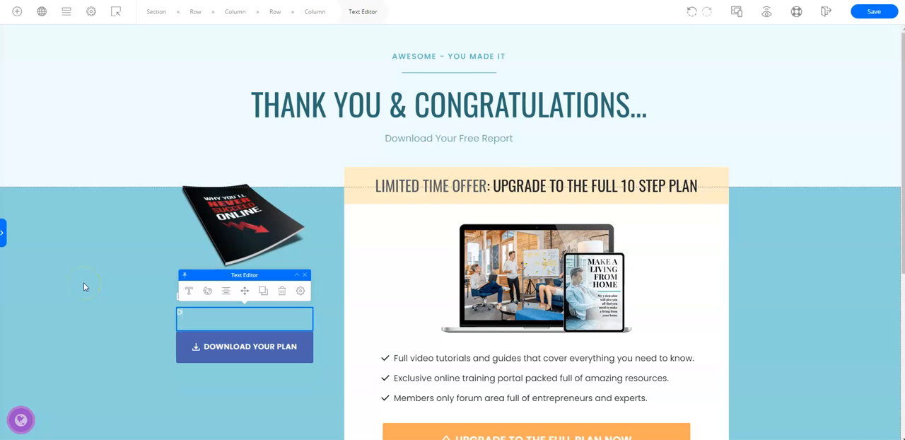
type("Download Your Free Report Below")
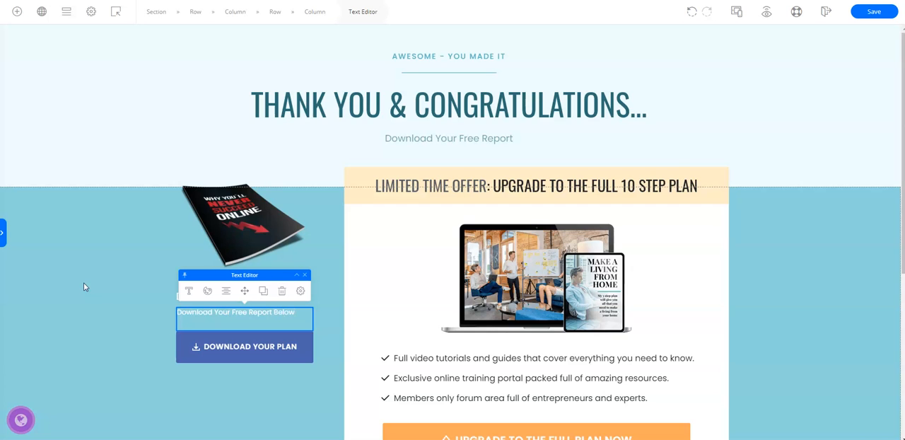
left_click(875, 12)
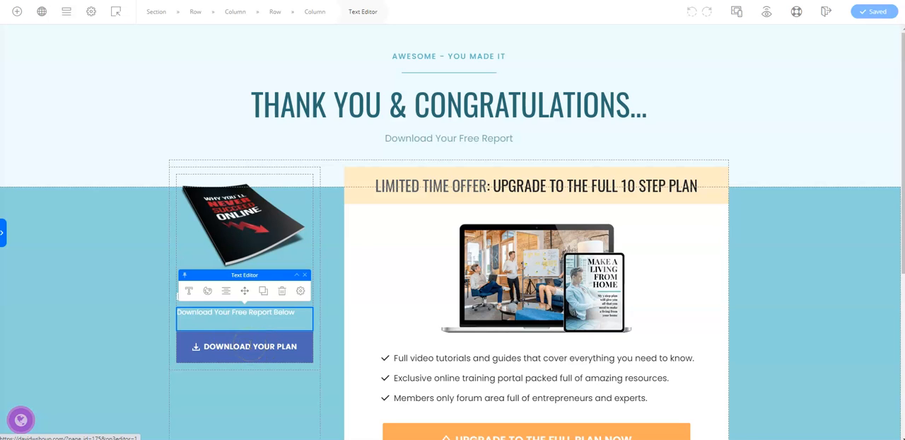
Reword the "DOWNLOAD YOUR PLAN" button to "DOWNLOAD YOUR REPORT" and save the page
left_click_drag(254, 346, 304, 345)
left_click(306, 347)
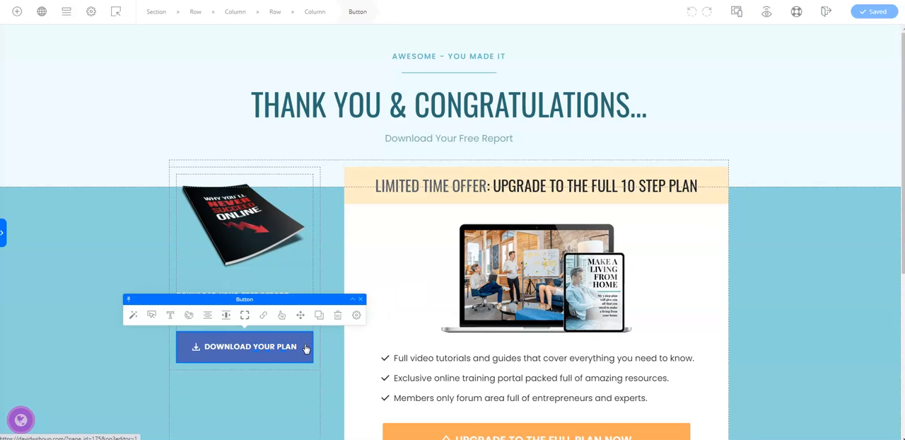
left_click(254, 346)
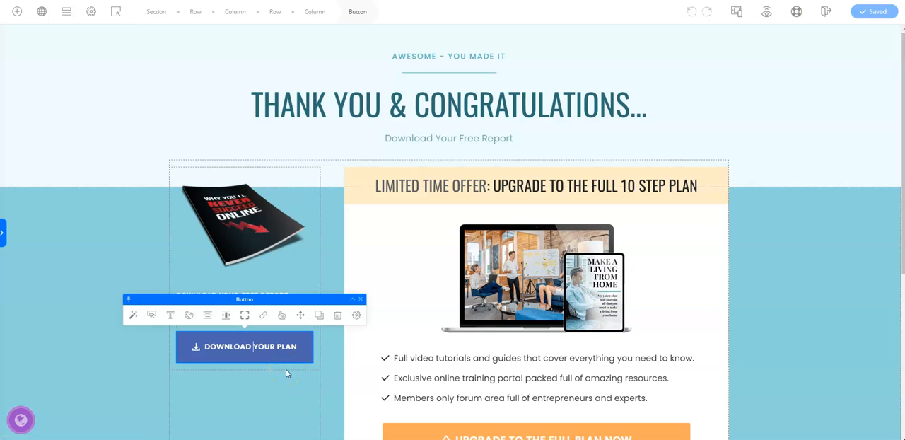
key("Delete")
key("Delete")
key("Delete")
key("Delete")
key("Delete")
key("Delete")
key("Delete")
key("Delete")
key("Delete")
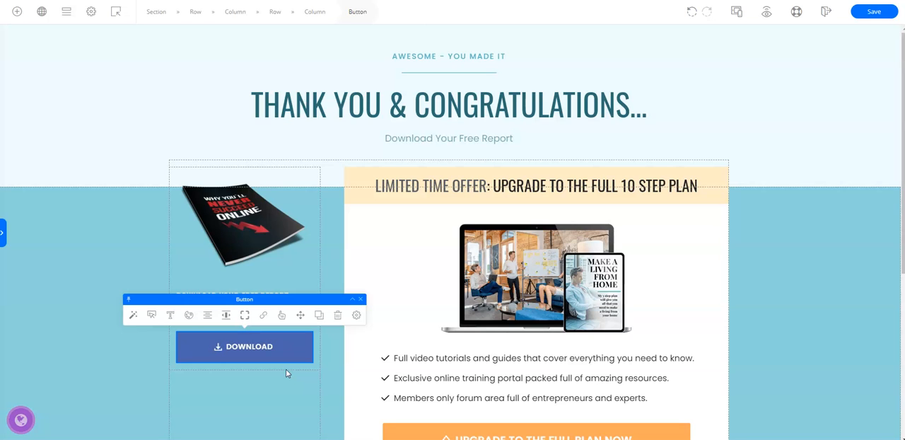
type("Your")
key("BackSpace")
key("BackSpace")
key("BackSpace")
type("our ")
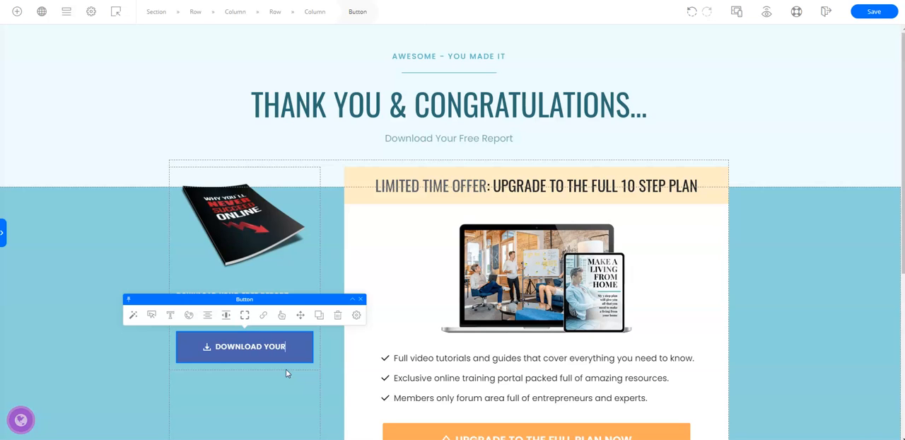
type("Repo")
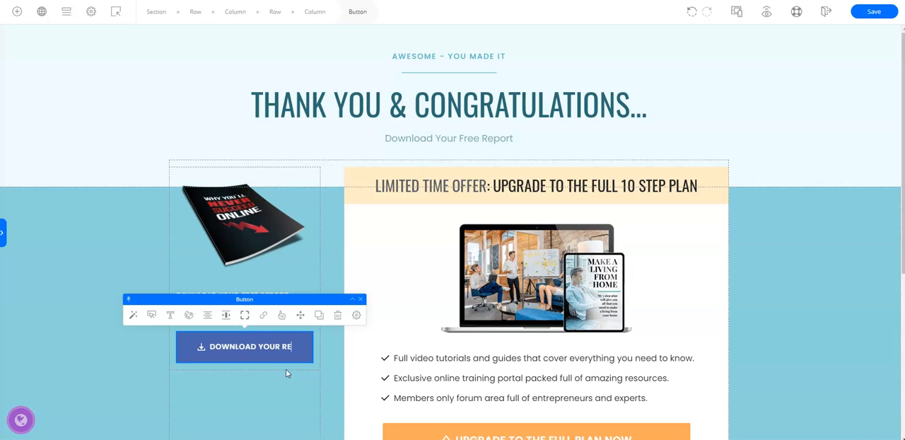
type("rt")
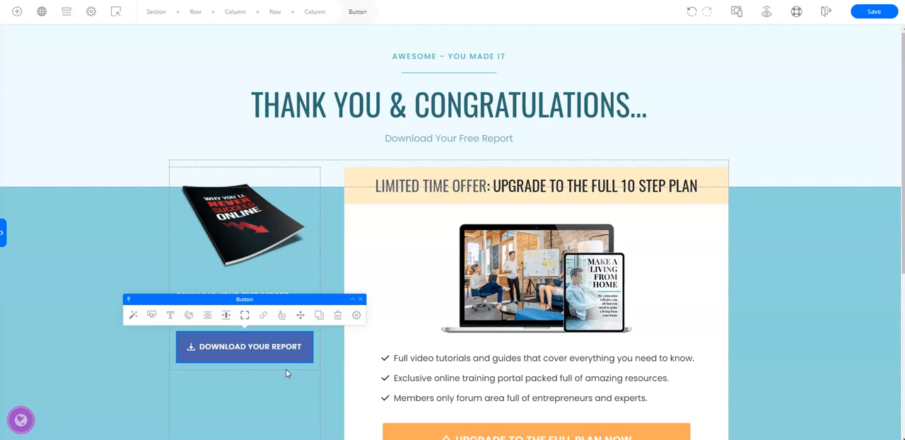
left_click(296, 360)
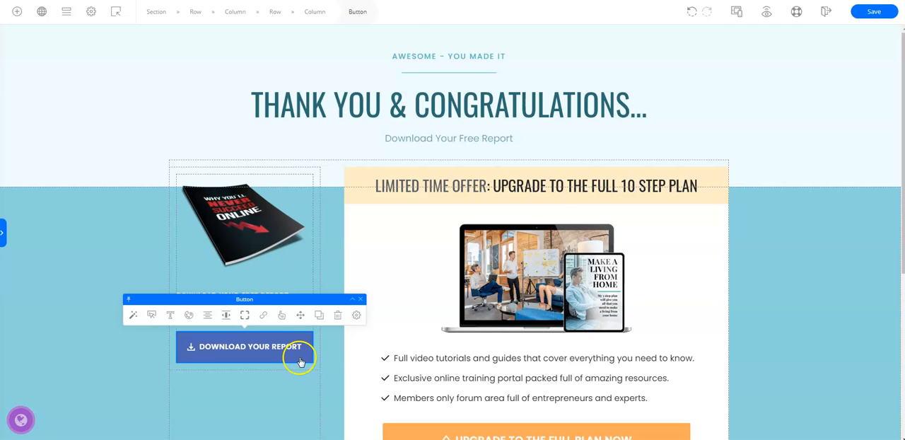
left_click(876, 11)
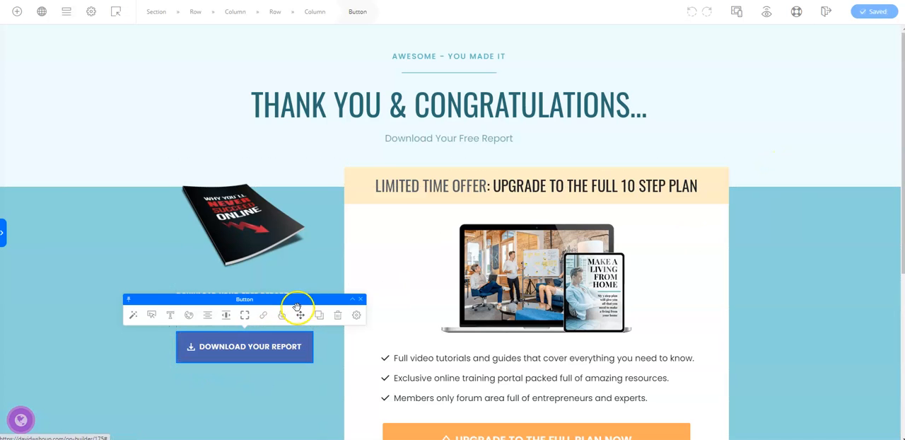
Restyle the download button with the second preset, the medium-blue one, after trying a green preset
left_click(132, 316)
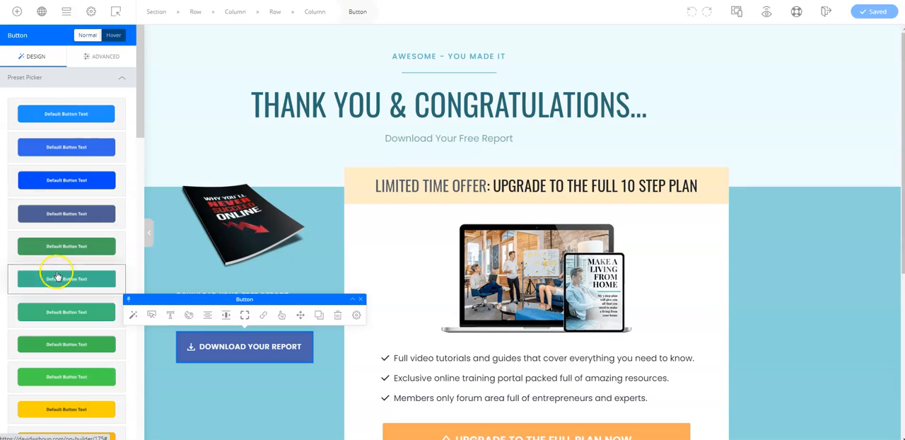
left_click(54, 312)
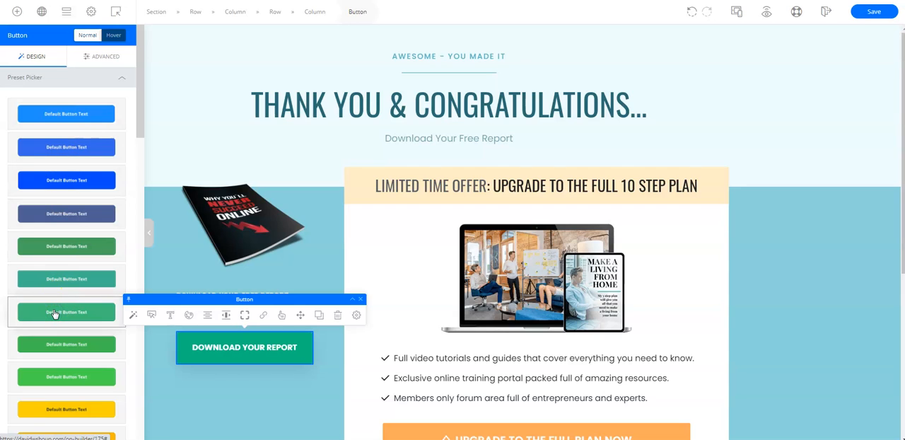
left_click(63, 148)
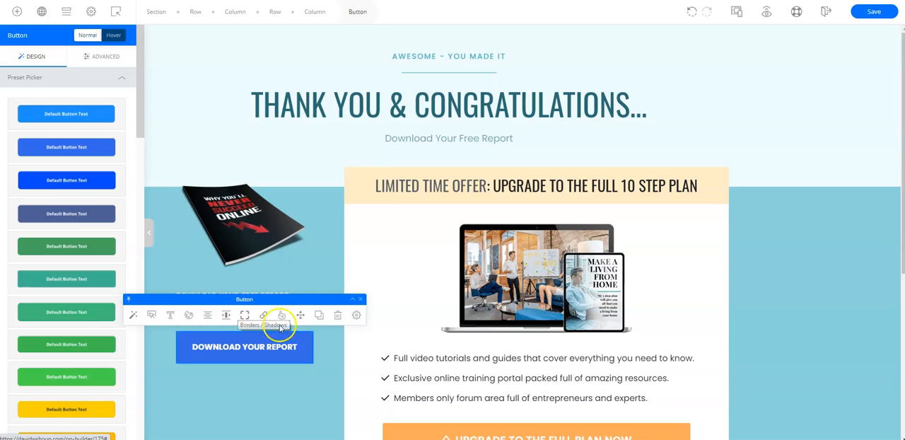
Set the download button's corner style to Fully Rounded, save the page and collapse the design settings
left_click(244, 315)
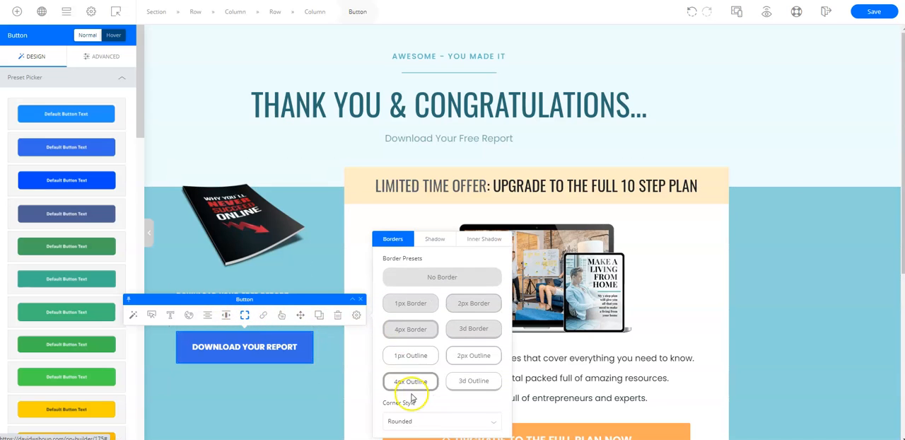
left_click(492, 422)
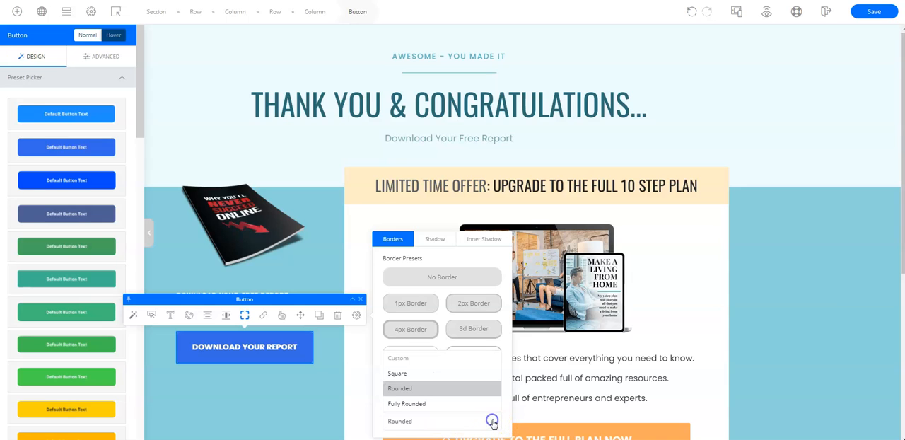
left_click(432, 405)
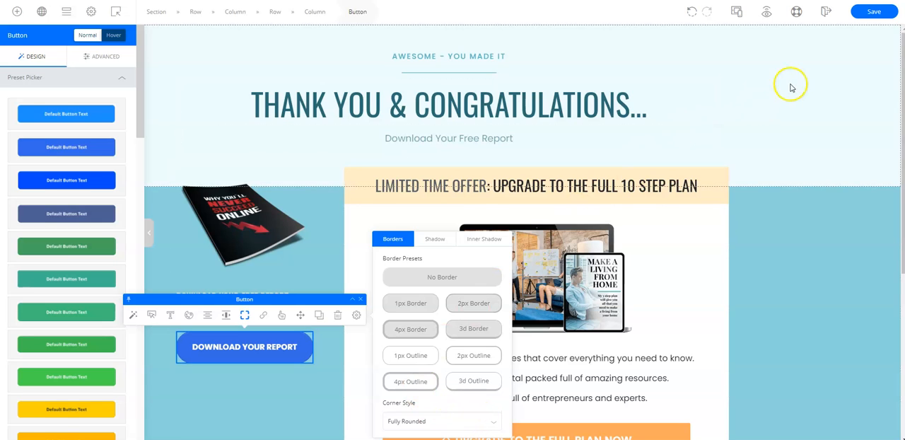
left_click(882, 15)
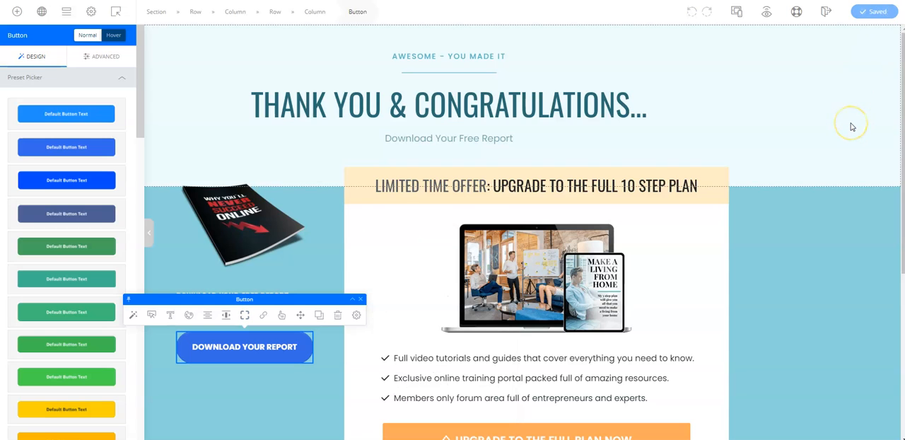
left_click(149, 233)
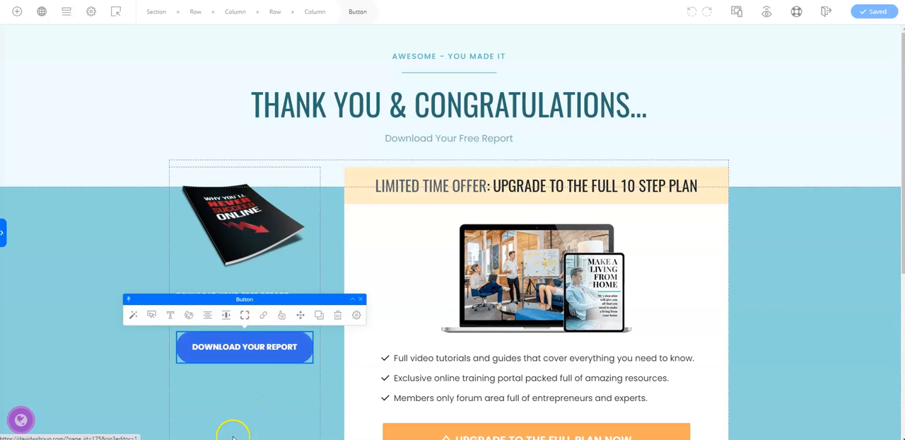
Switch to the Notepad notes, copy the report URL ending in NeverSucceedOnline.pdf, and return to the page editor
left_click(256, 439)
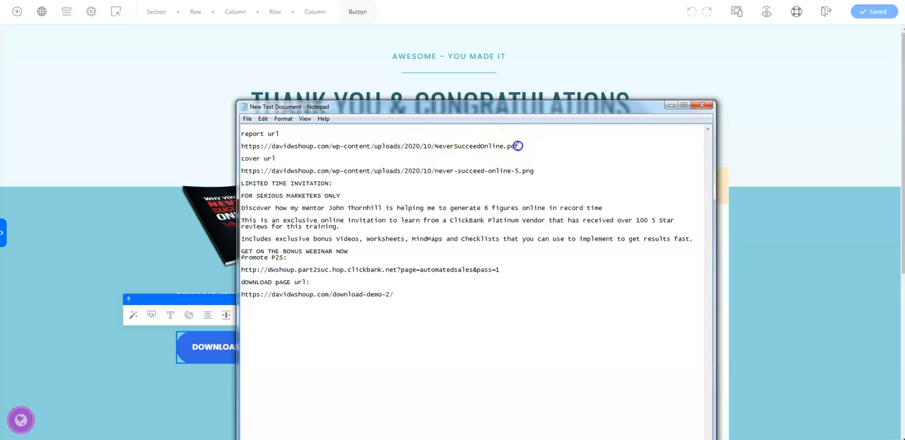
left_click_drag(519, 145, 470, 140)
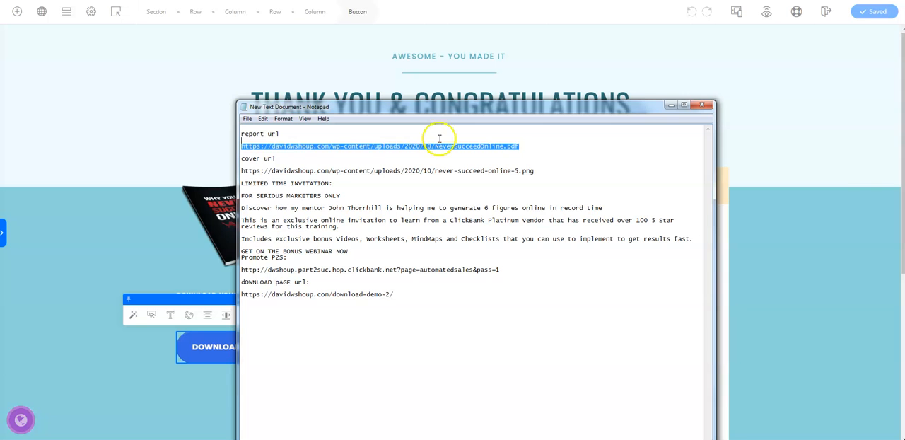
left_click(669, 107)
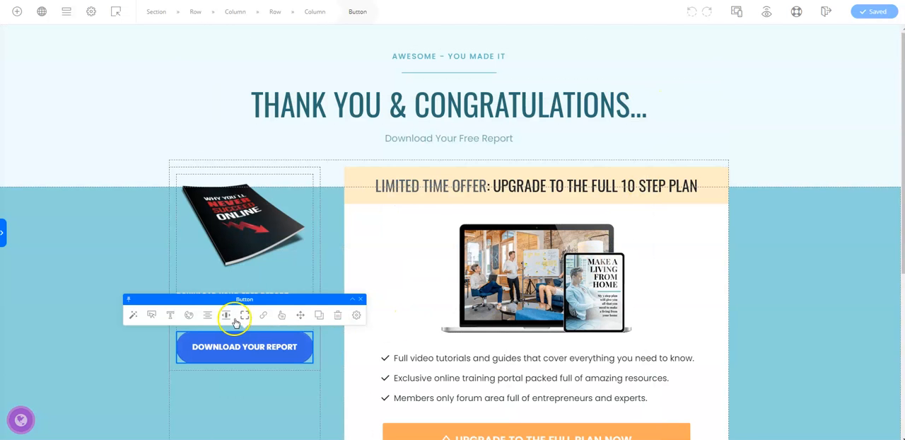
Link the download button to the copied NeverSucceedOnline.pdf URL, set it to open in a new window or tab, and save the page
left_click(263, 316)
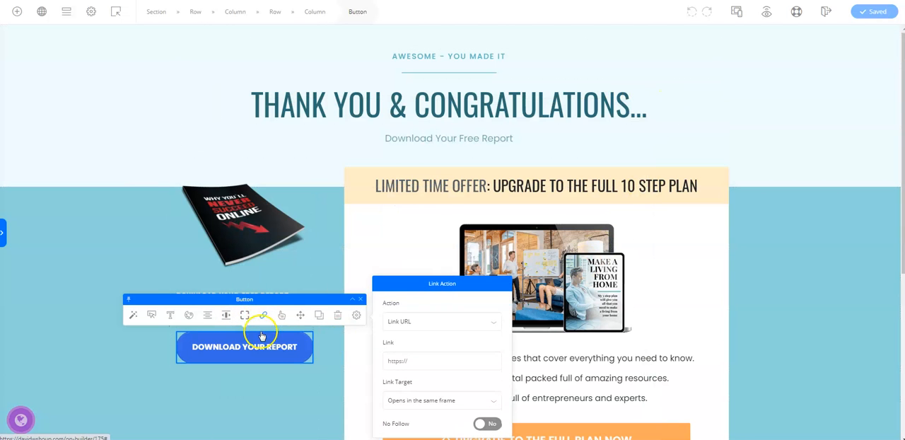
left_click(415, 359)
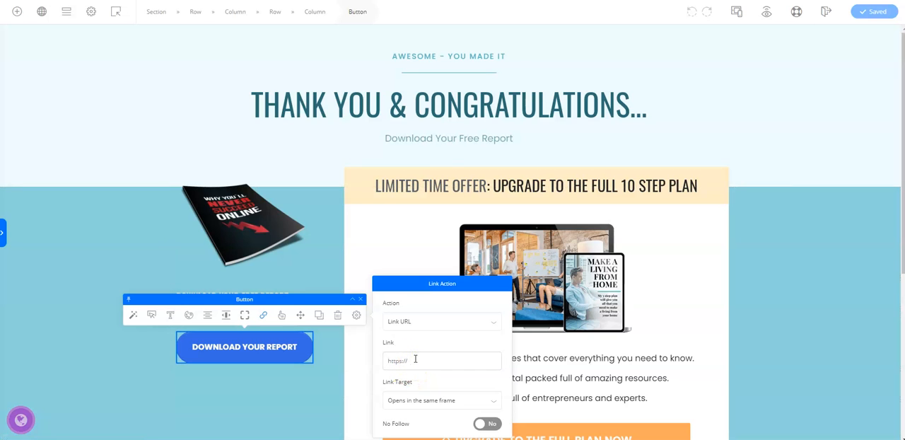
key("ctrl+v")
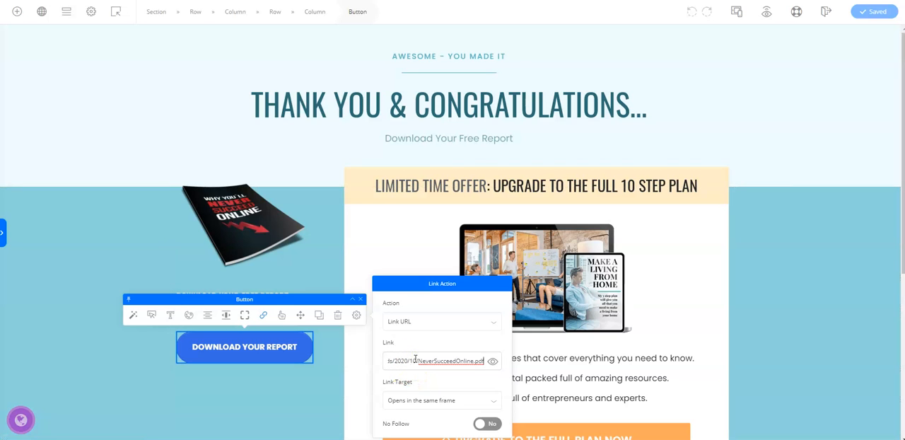
left_click(493, 403)
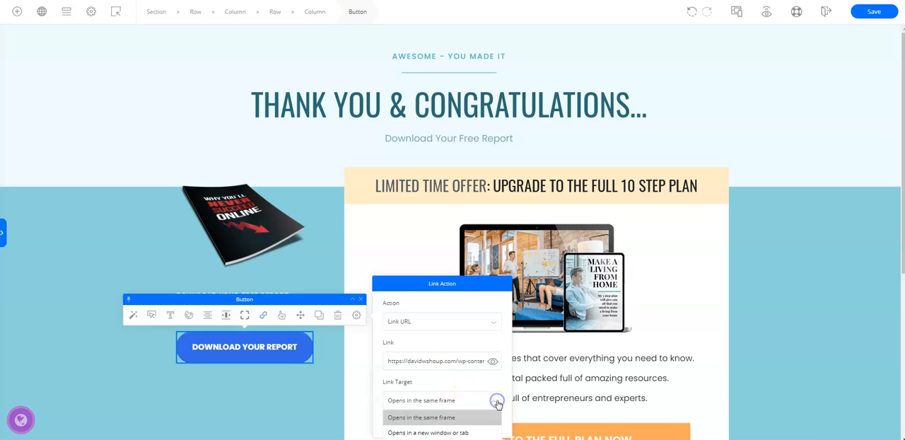
left_click(450, 433)
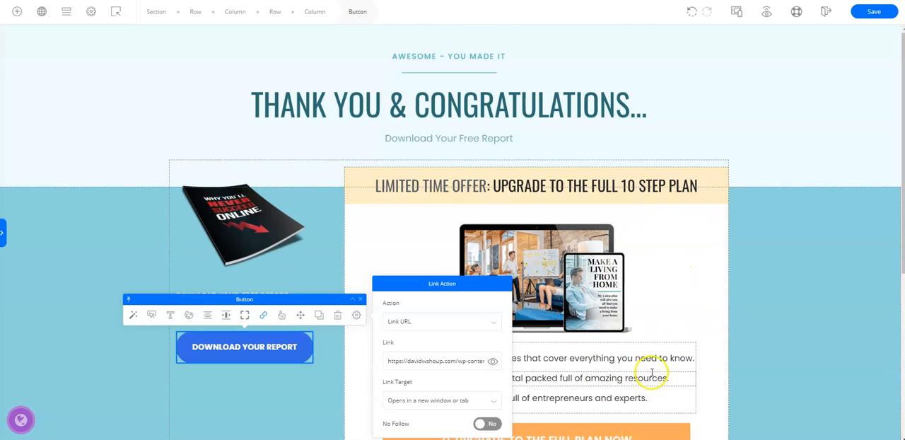
left_click(874, 12)
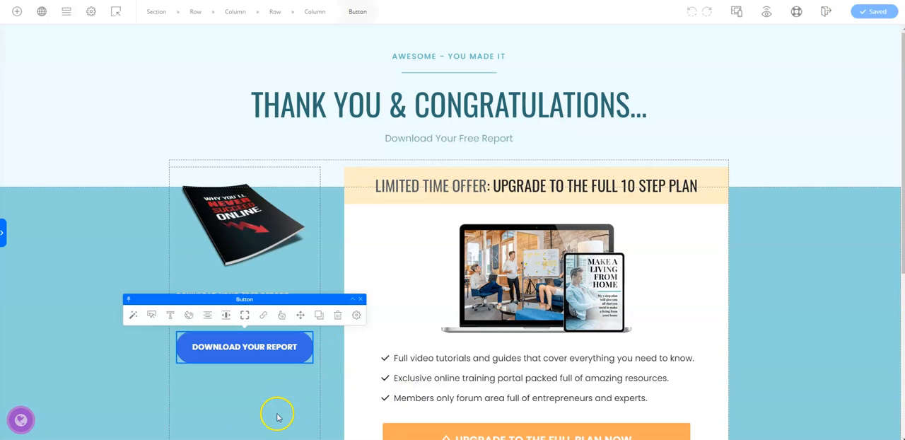
Replace "OFFER:" with "INVITATION:" in the "LIMITED TIME" headline above the laptop image
left_click_drag(453, 184, 493, 185)
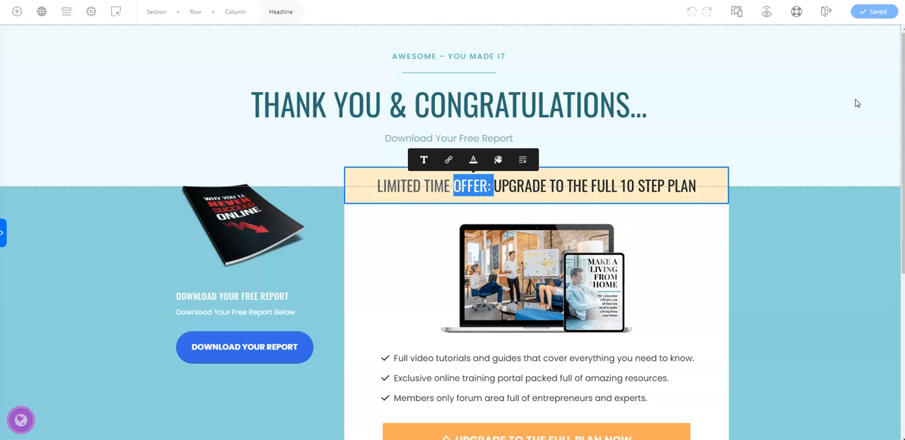
key("BackSpace")
type("IN")
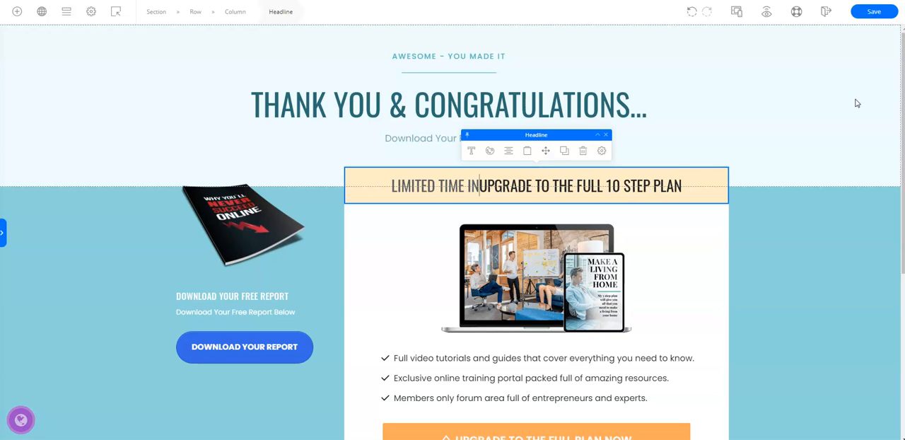
type("VITATIO")
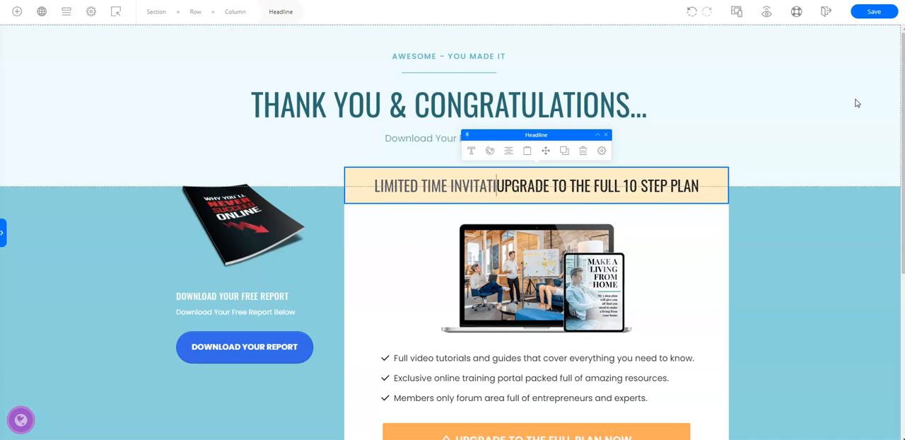
type("N")
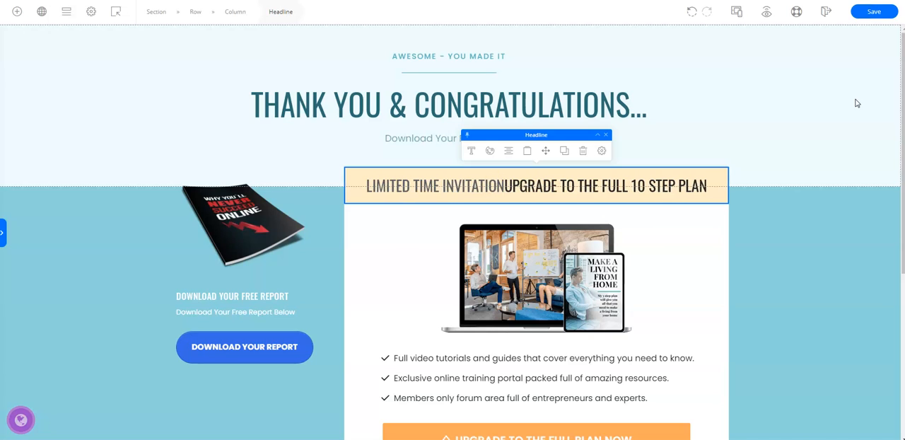
type(":")
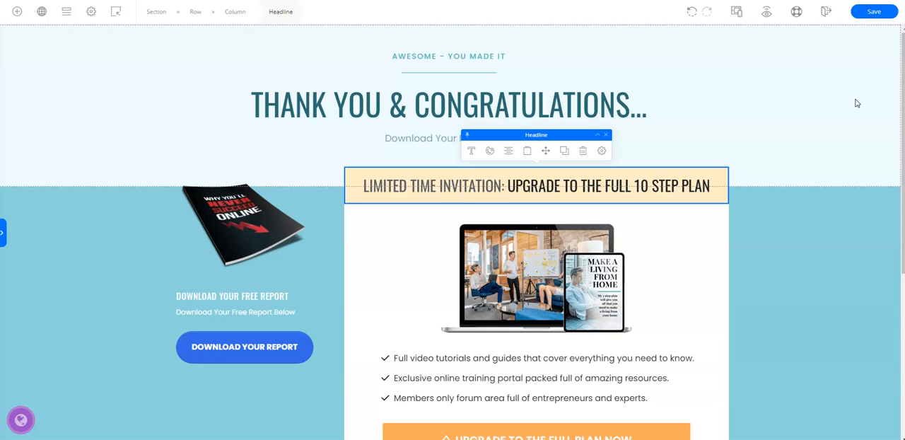
Copy the line "FOR SERIOUS MARKETERS ONLY" from the Notepad notes and return to the page editor
key("alt+Tab")
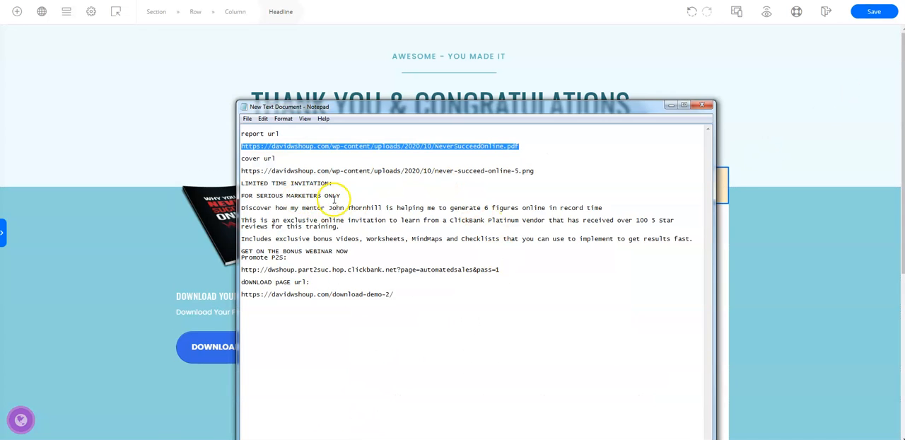
left_click(345, 195)
left_click(267, 195, "shift")
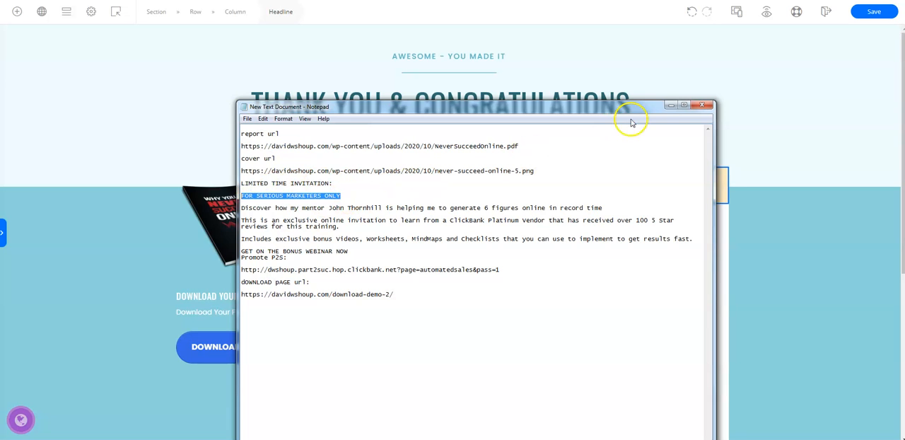
left_click(671, 105)
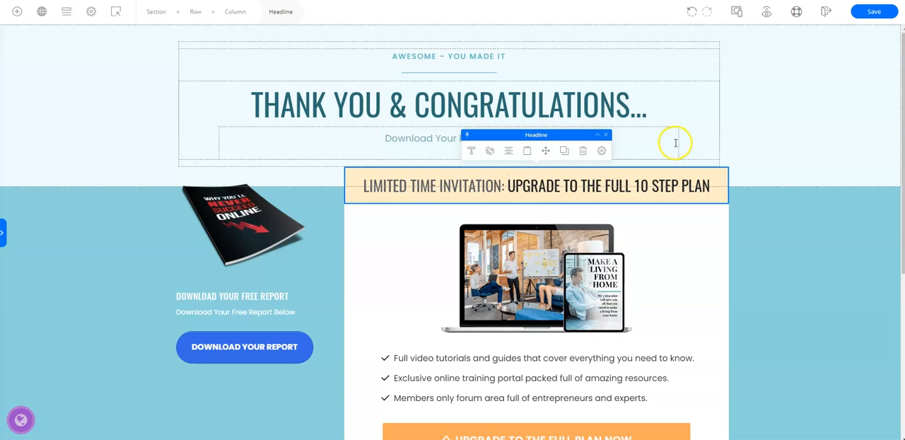
left_click(291, 438)
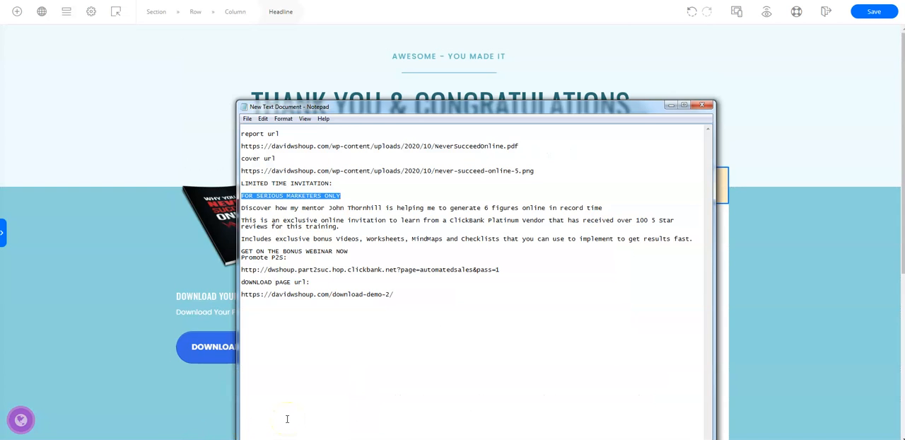
left_click(670, 105)
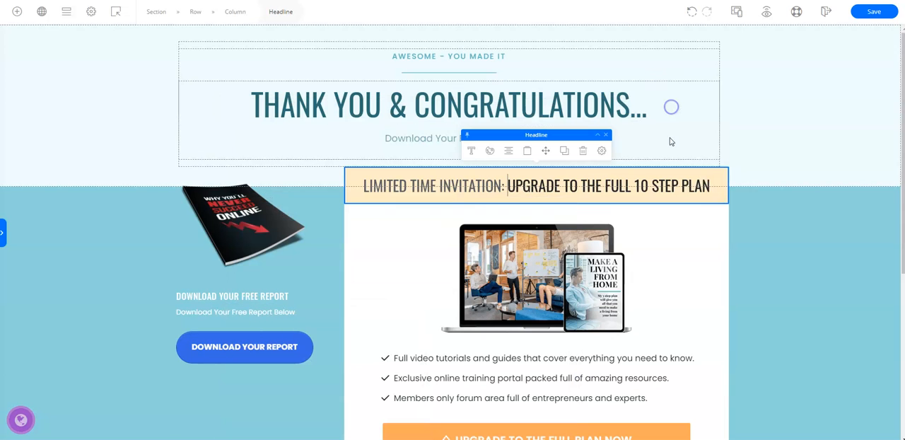
Replace "UPGRADE TO THE FULL 10 STEP PLAN" in the invitation headline with the copied "FOR SERIOUS MARKETERS ONLY" and save the page
left_click_drag(509, 185, 711, 188)
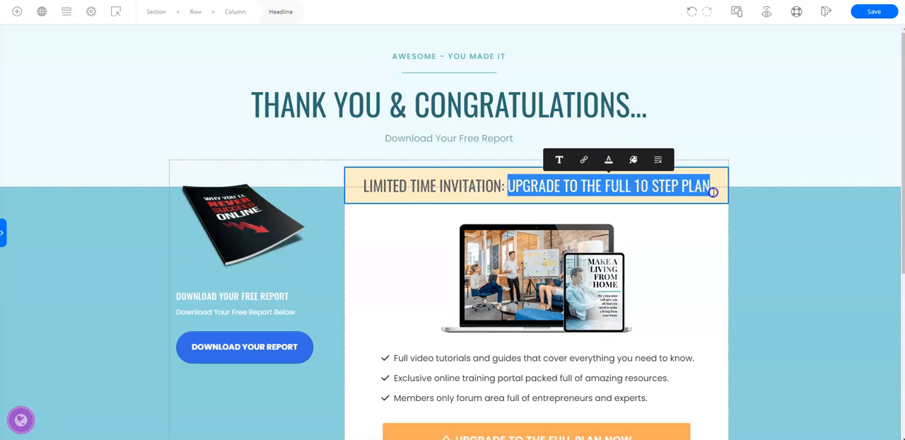
type("FOR SERIOUS MARKETERS ONLY")
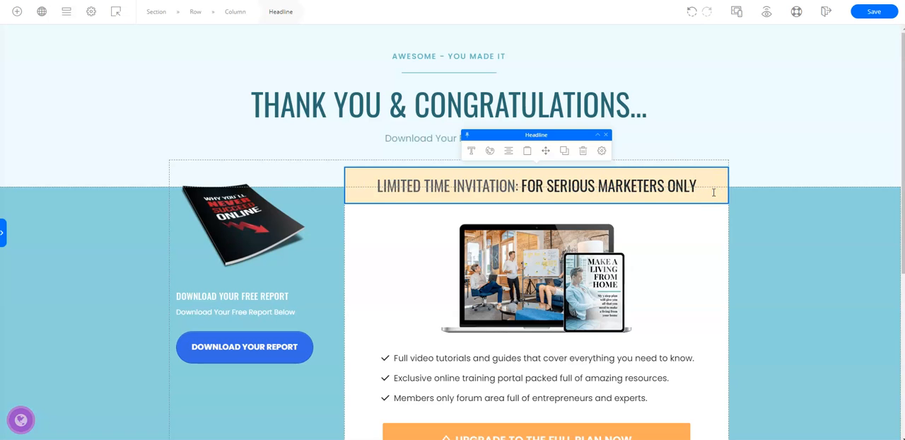
left_click(885, 15)
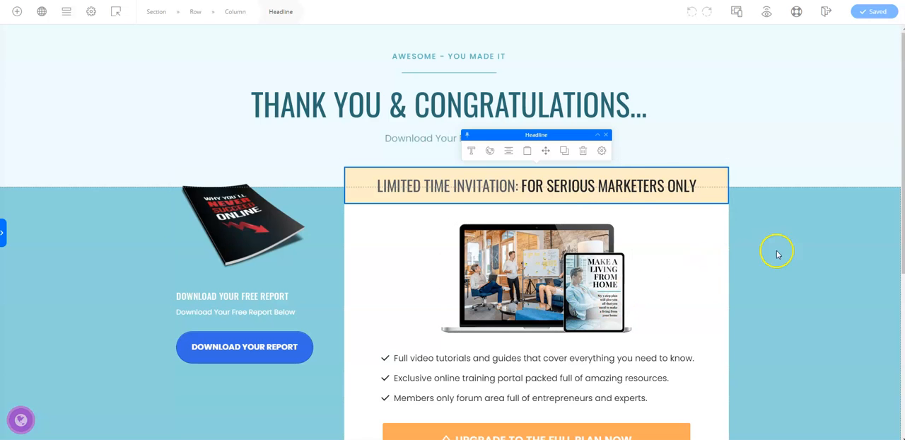
Replace the laptop and tablet image below the invitation headline with the media library picture of the mentor on a desktop monitor
scroll(817, 245, "down", 2)
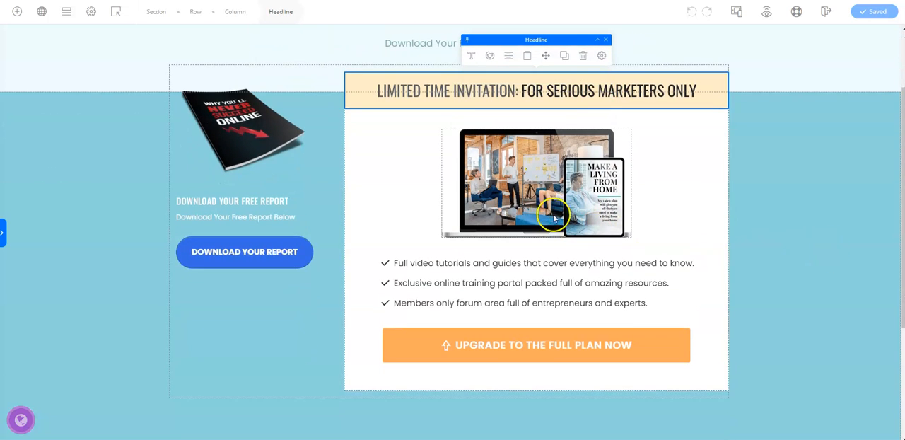
left_click(535, 186)
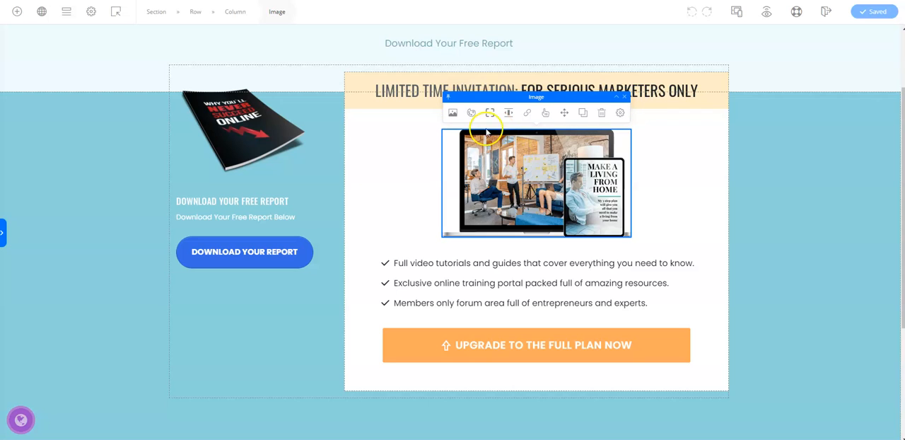
left_click(451, 115)
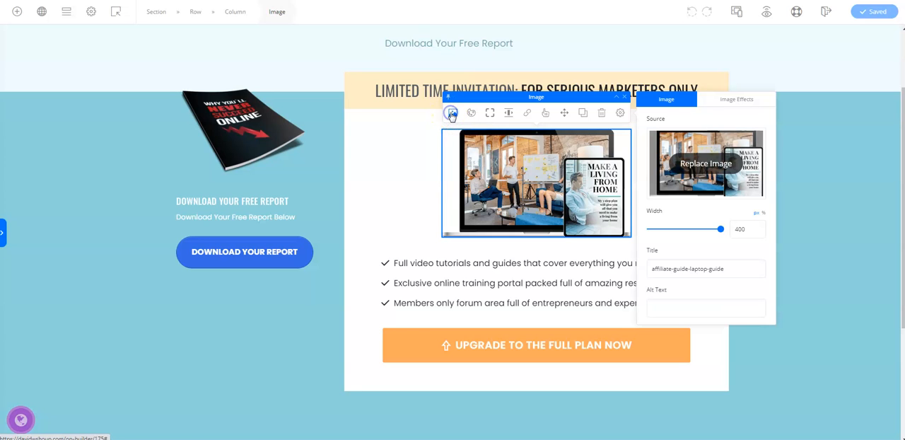
left_click(696, 169)
left_click(362, 127)
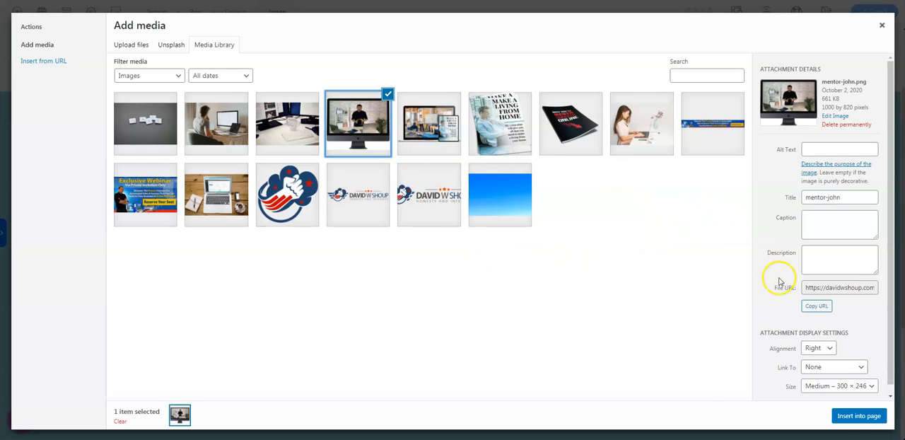
left_click(863, 417)
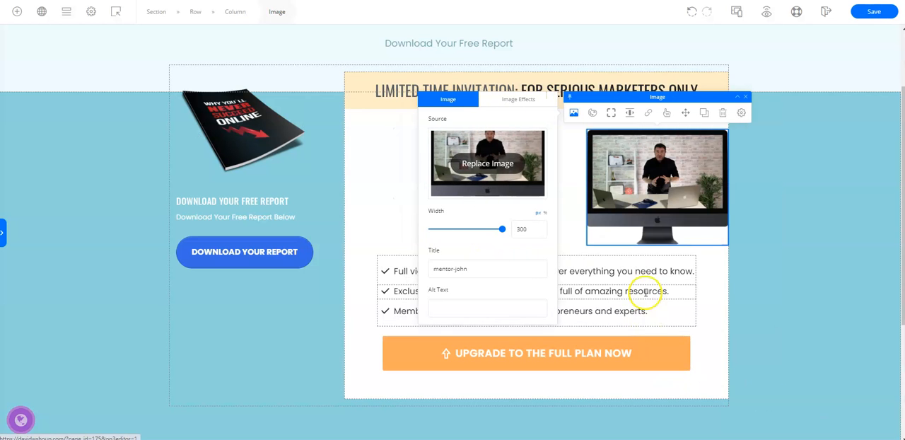
Center the mentor image within its column and save the page
left_click(778, 227)
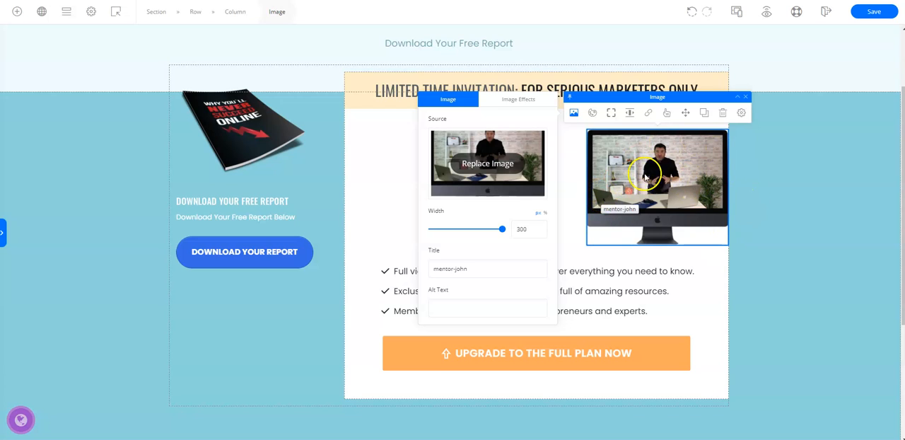
left_click(629, 114)
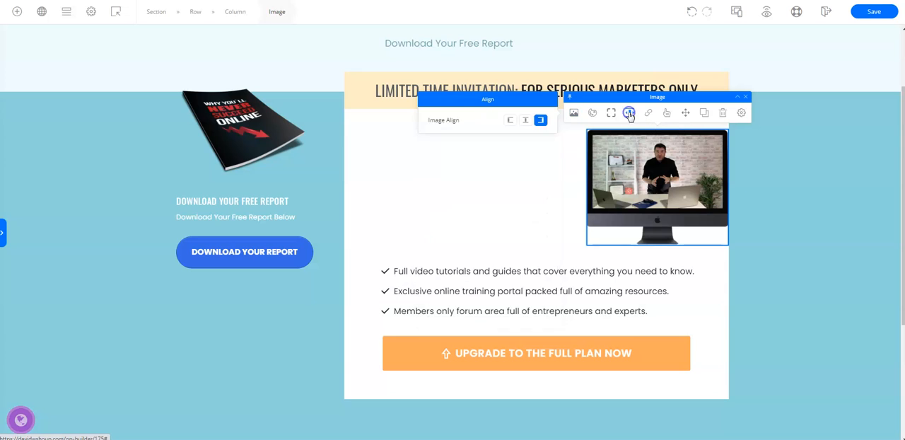
left_click(508, 122)
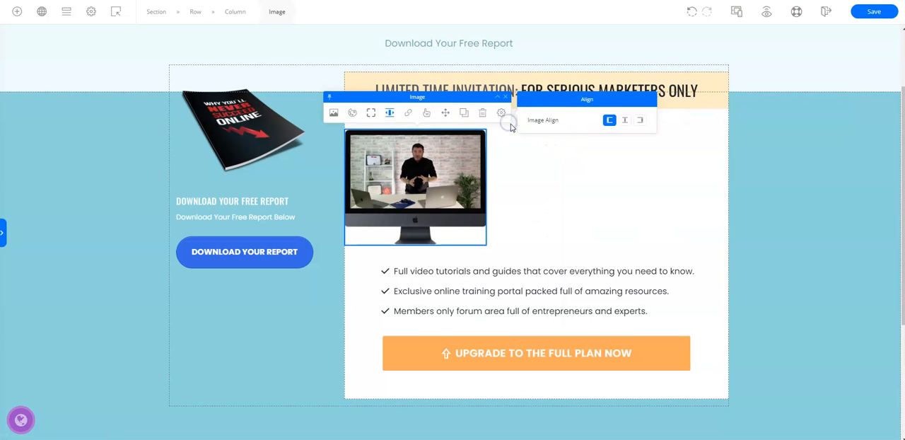
left_click(387, 114)
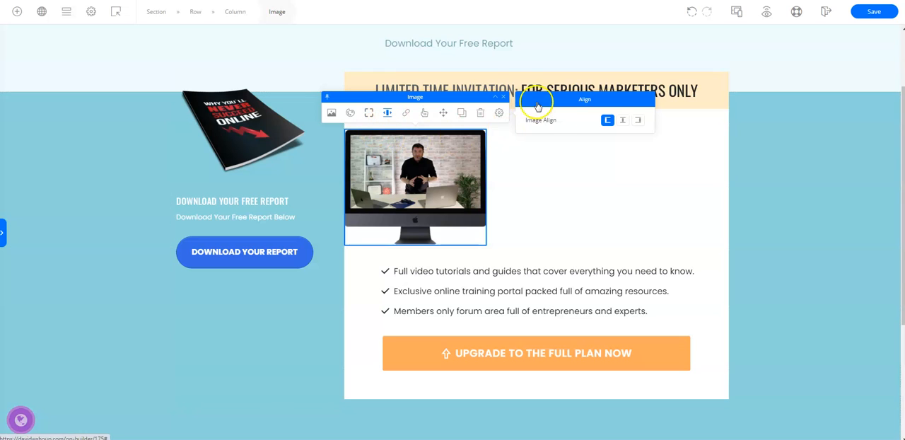
left_click(622, 120)
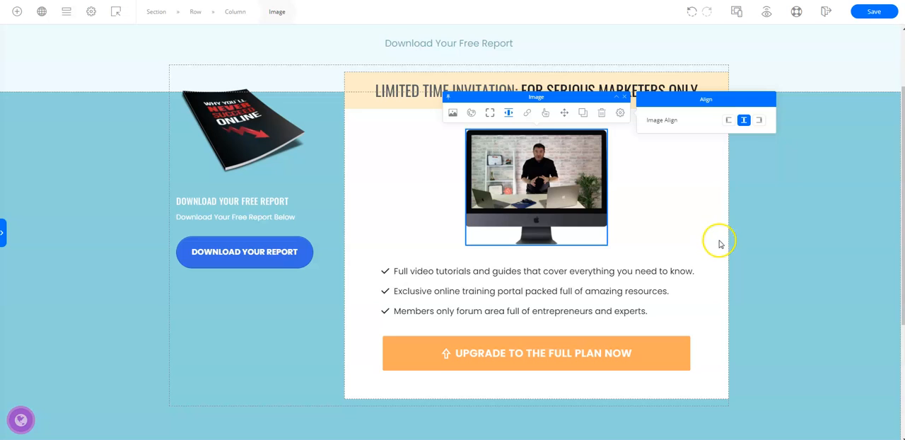
left_click(875, 12)
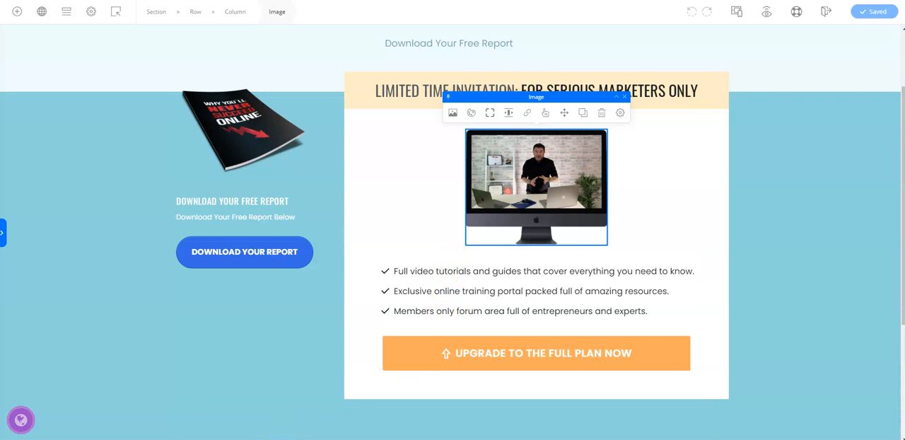
Switch to the Notepad notes, copy the line starting "Discover how my mentor", and return to the page editor
left_click(272, 438)
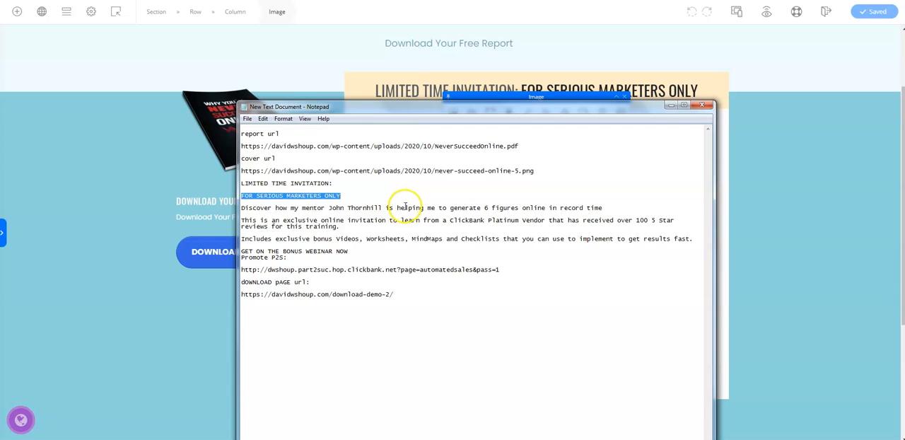
left_click(243, 208)
left_click_drag(244, 207, 605, 208)
key("ctrl+c")
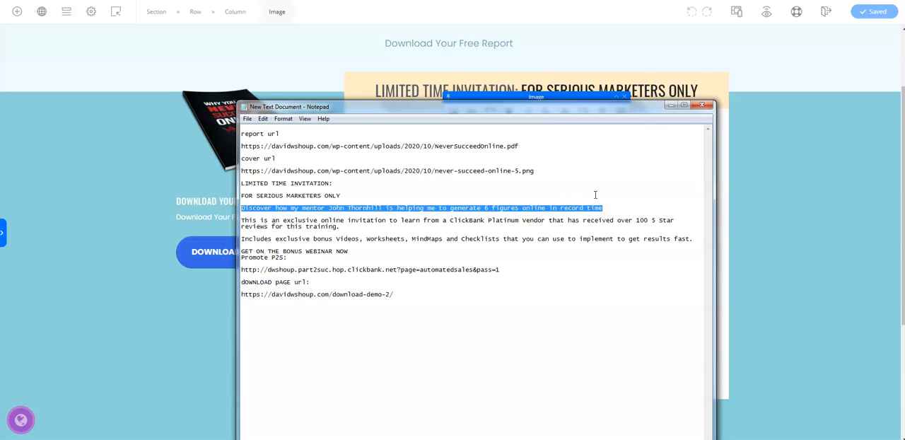
left_click(671, 104)
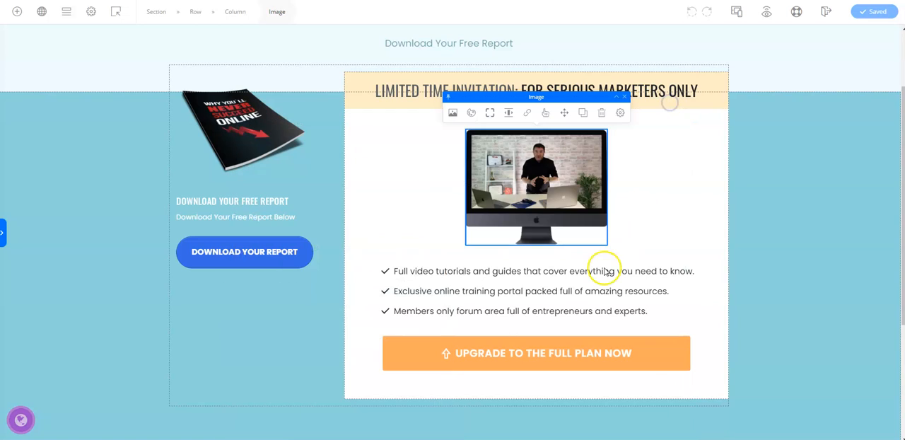
Replace the first bullet, "Full video tutorials and guides", with the copied sentence about the mentor helping generate 6 figures online
left_click(393, 273)
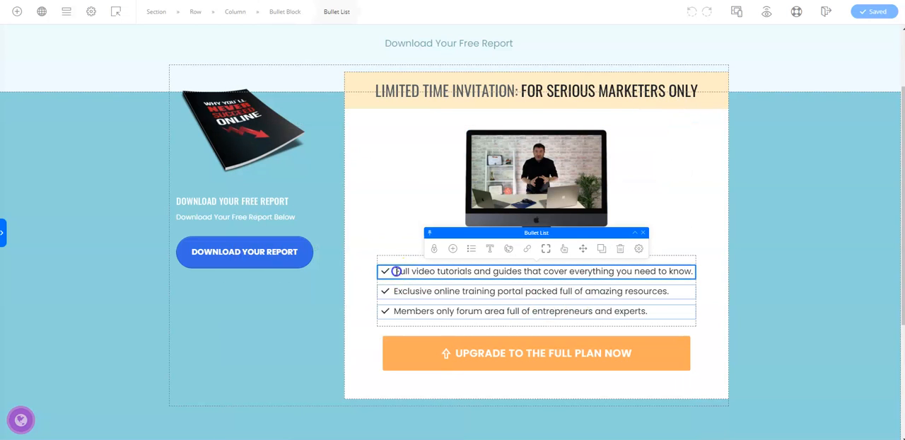
left_click(396, 273)
key("BackSpace")
key("Delete")
key("Delete")
key("Delete")
key("Delete")
key("Delete")
key("Delete")
key("Delete")
key("Delete")
key("Delete")
key("Delete")
key("Delete")
key("Delete")
key("Delete")
key("Delete")
key("Delete")
key("Delete")
key("Delete")
key("Delete")
key("Delete")
key("Delete")
key("Delete")
key("Delete")
key("Delete")
key("Delete")
key("Delete")
key("Delete")
key("Delete")
key("Delete")
key("Delete")
key("Delete")
key("Delete")
key("Delete")
key("Delete")
key("Delete")
key("Delete")
key("Delete")
key("Delete")
key("Delete")
key("Delete")
key("Delete")
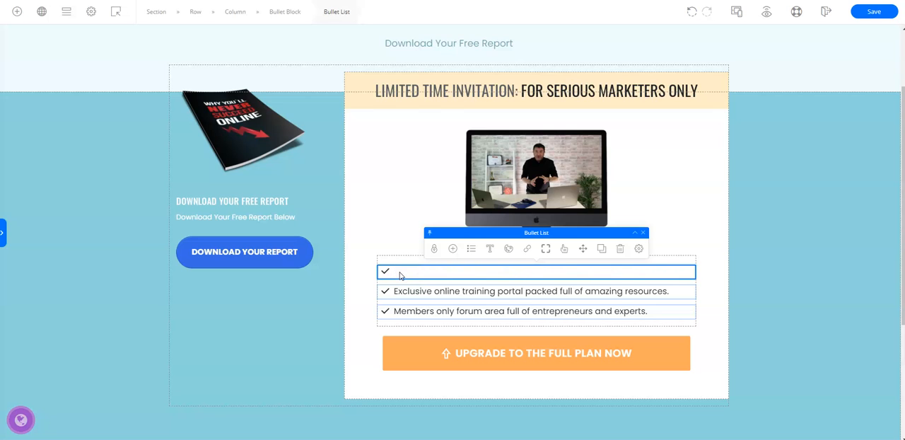
key("ctrl+v")
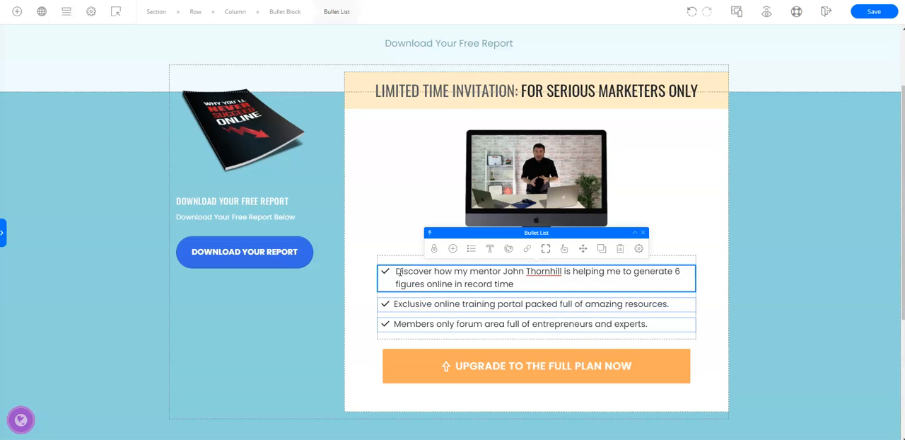
Replace the second bullet with the Notepad text starting "This is an exclusive online invitation to learn from a ClickBank Platinum Vendor"
left_click(234, 437)
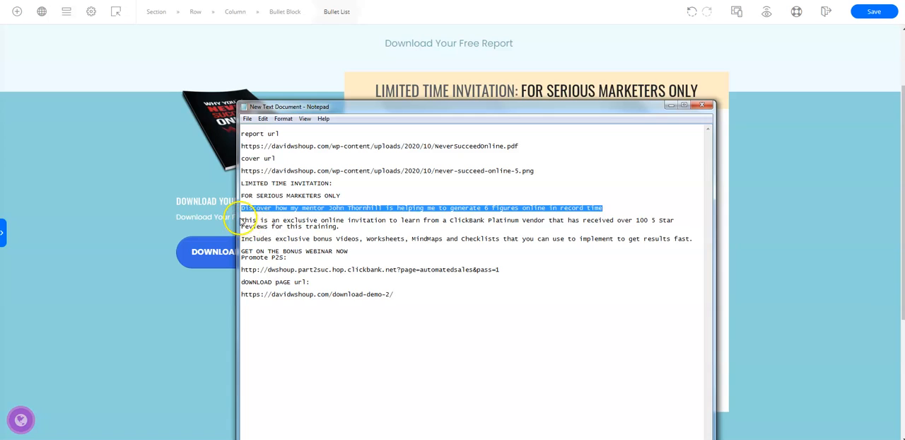
left_click(242, 220)
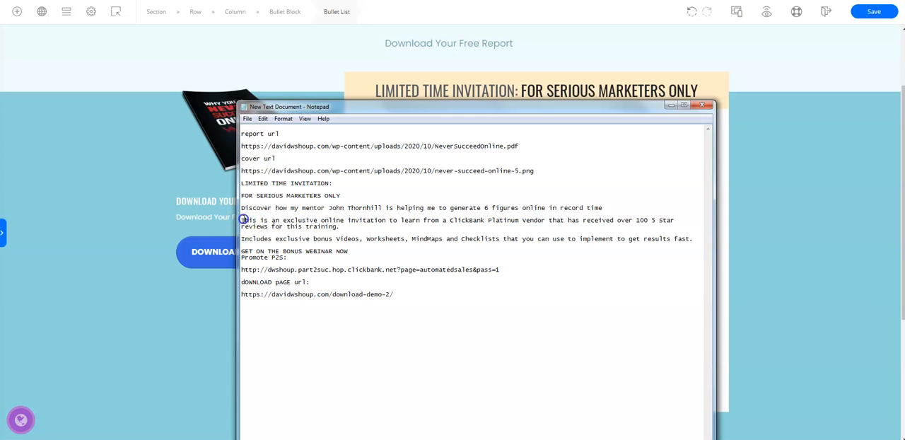
left_click(279, 233)
left_click_drag(278, 232, 241, 221)
key("ctrl+c")
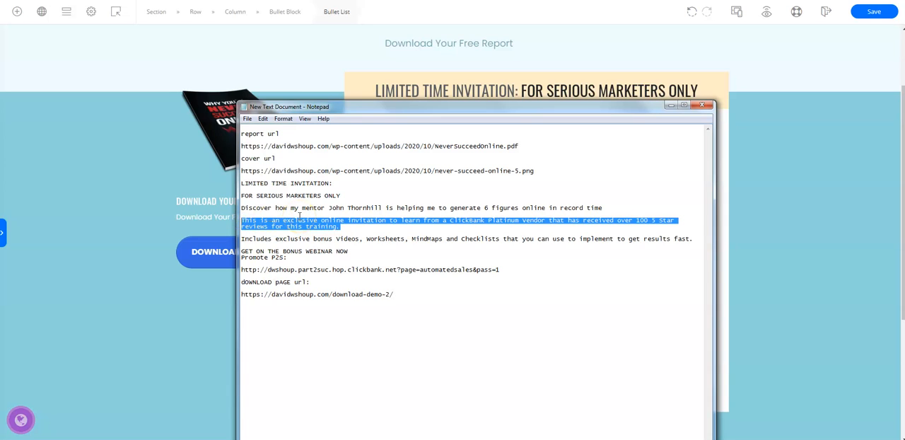
left_click(666, 106)
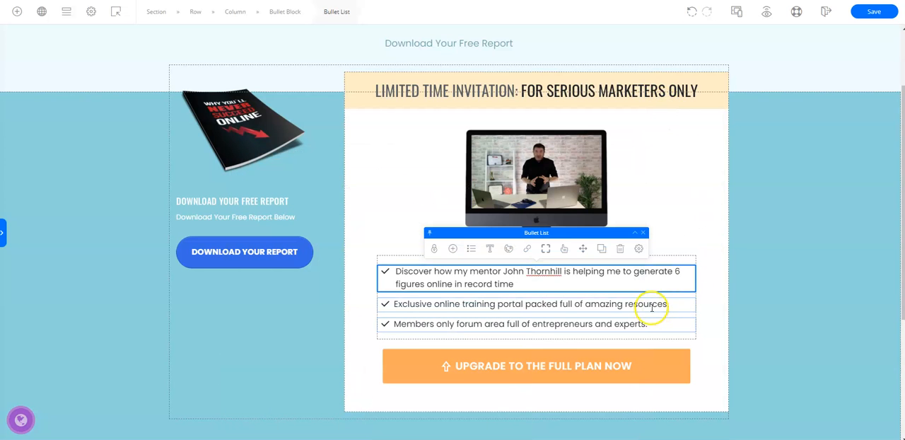
left_click_drag(667, 303, 396, 302)
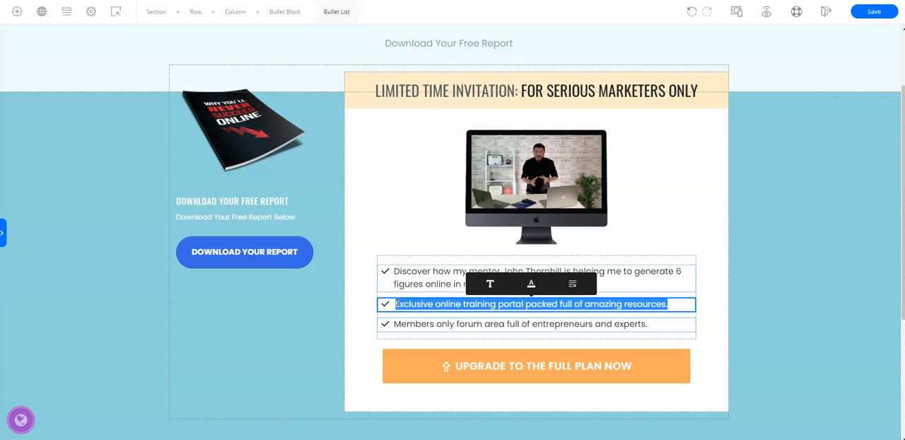
key("ctrl+v")
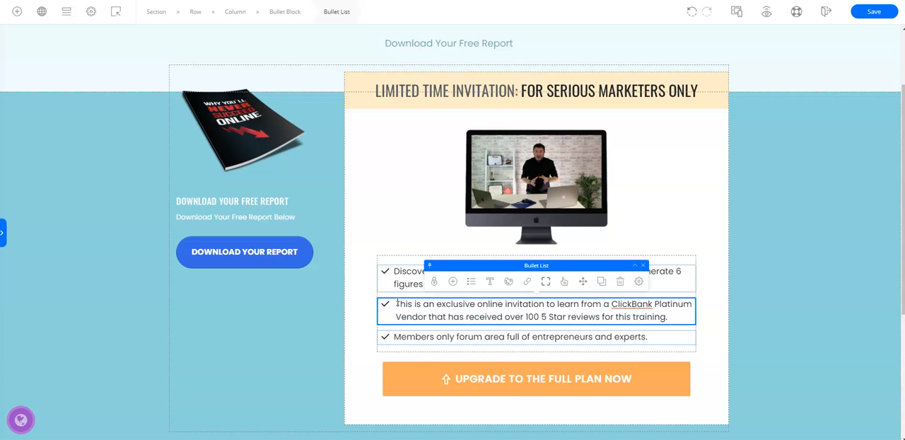
Replace the third bullet with the Notepad line starting "Includes exclusive bonus Videos, Worksheets, MindMaps and Checklists" and save the page
key("alt+Tab")
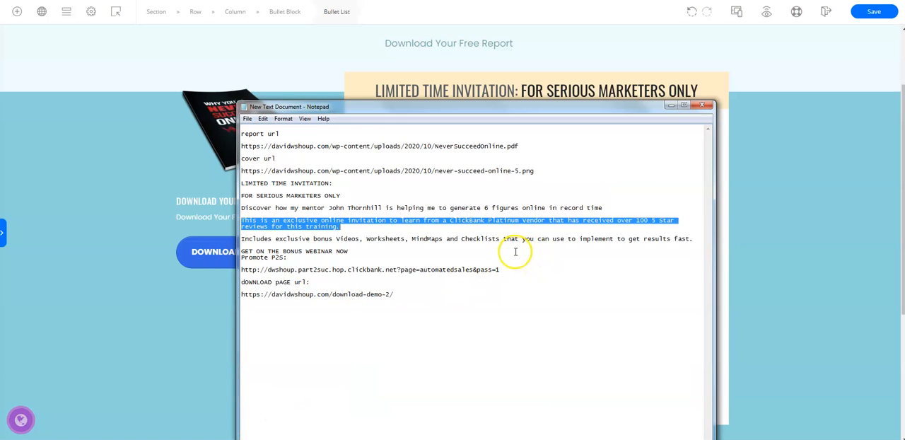
left_click_drag(692, 241, 242, 237)
key("ctrl+c")
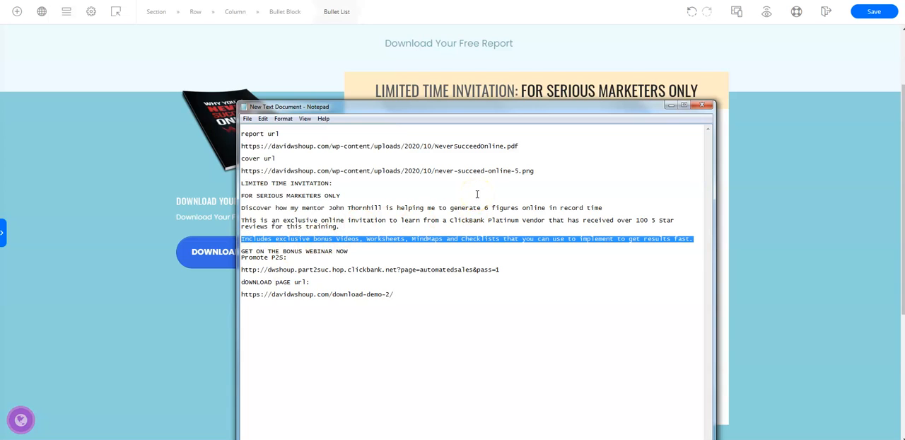
left_click(670, 105)
left_click(667, 317)
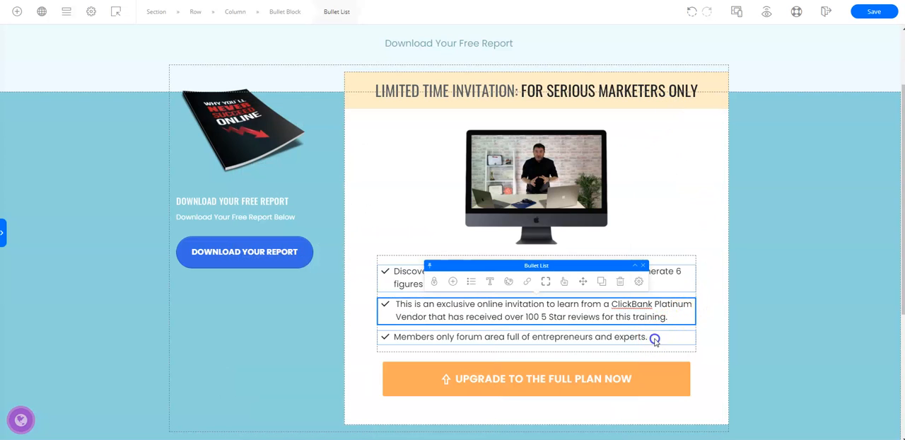
left_click(654, 340)
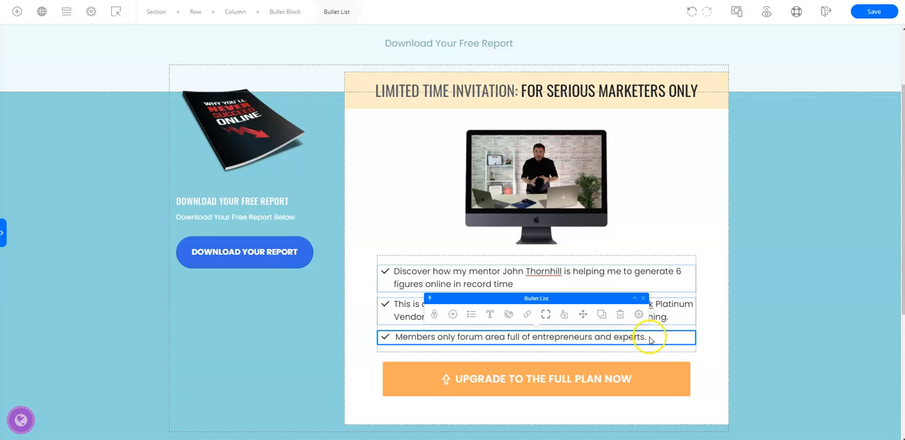
left_click_drag(646, 336, 396, 336)
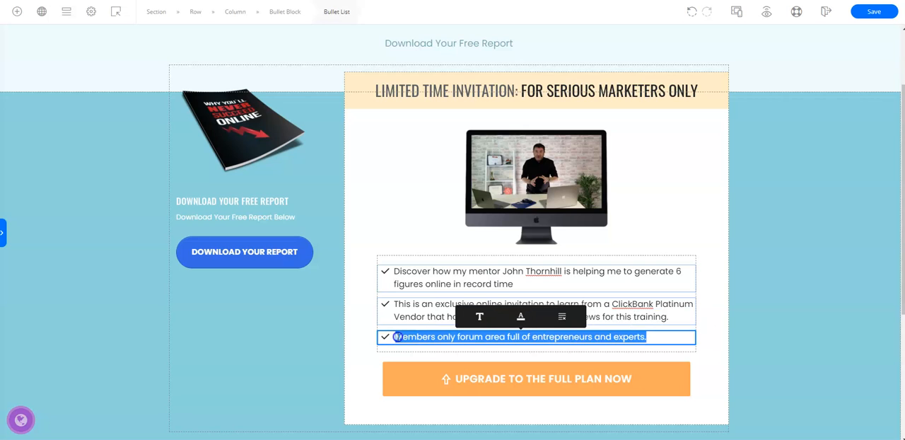
key("ctrl+v")
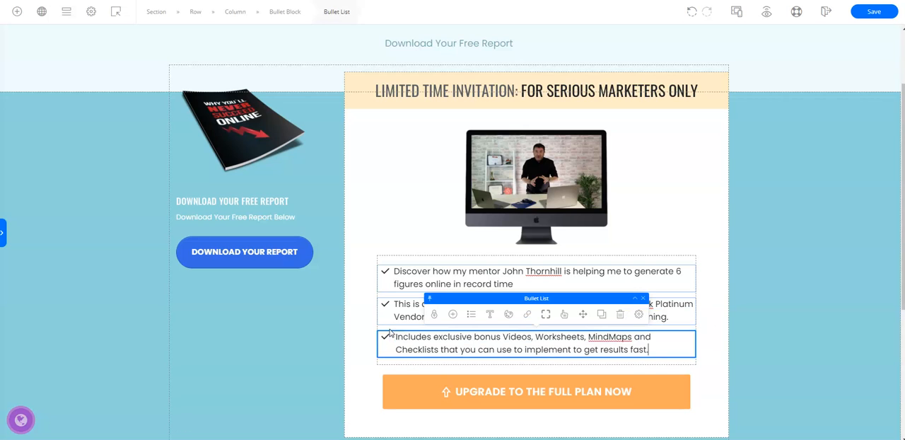
left_click(874, 10)
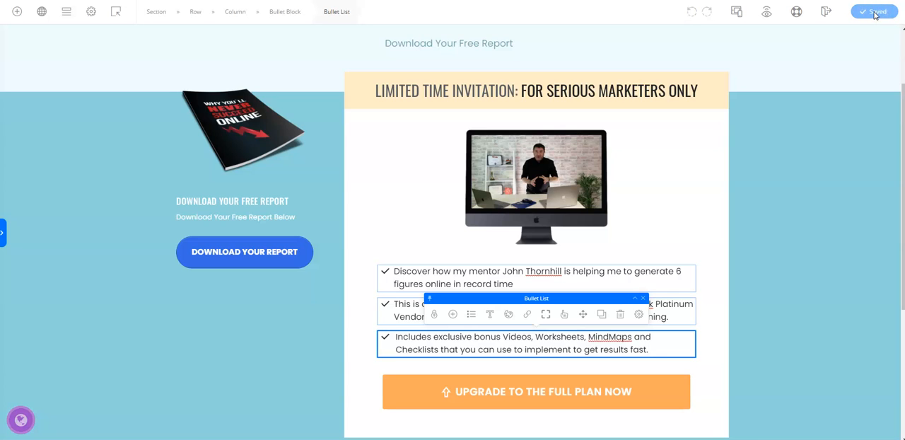
Switch to the Notepad notes, copy the line "GET ON THE BONUS WEBINAR NOW", and return to the page editor
scroll(871, 145, "down", 5)
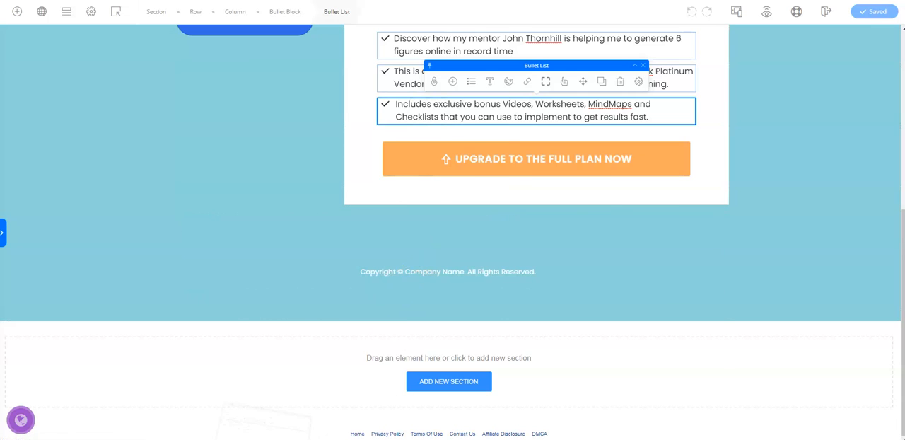
key("alt+Tab")
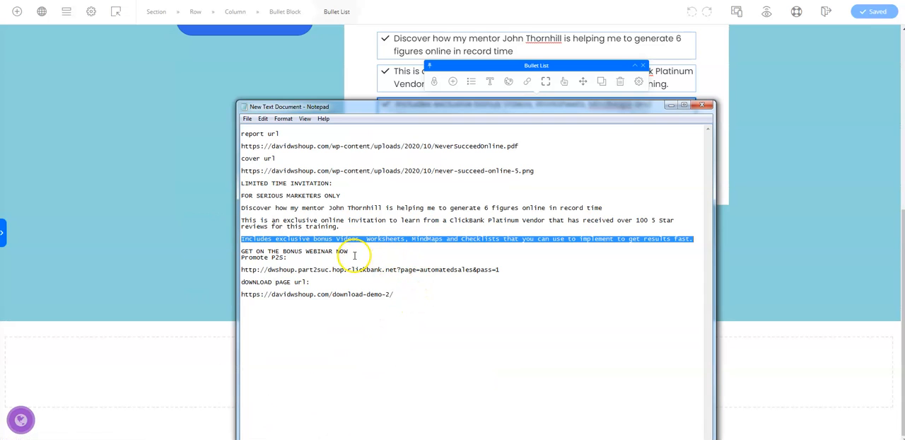
left_click(345, 251)
left_click_drag(304, 251, 283, 246)
key("ctrl+c")
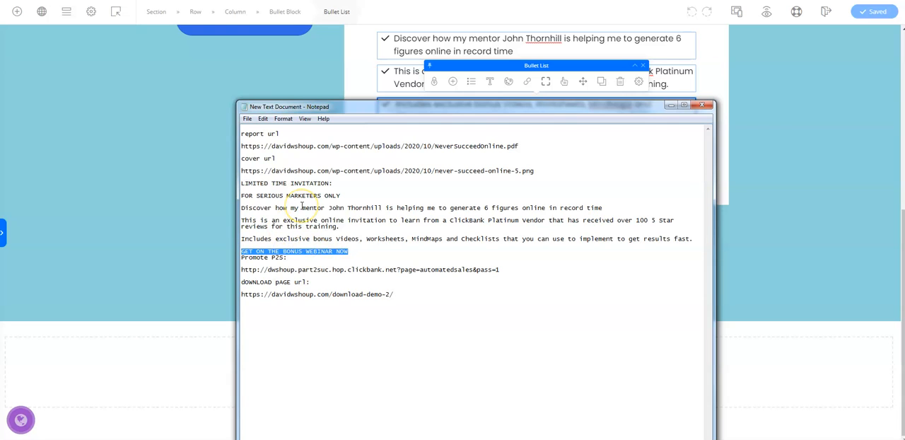
left_click(669, 104)
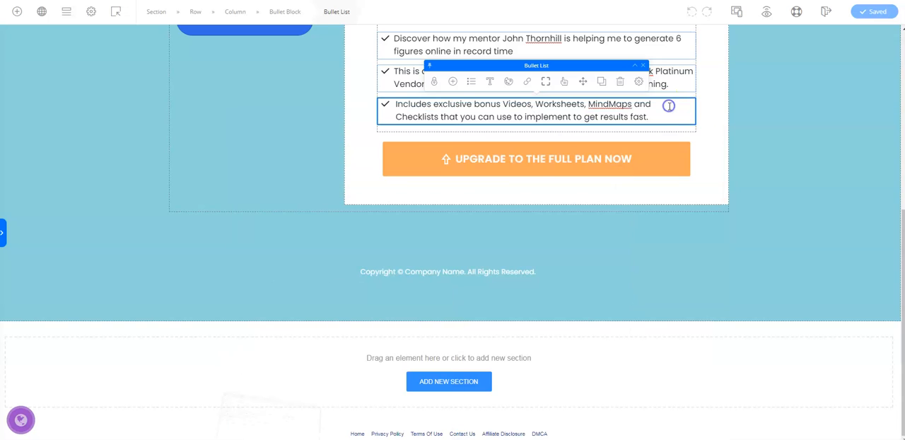
Replace the orange button's label "Upgrade to the Full Plan Now" with the copied text "GET ON THE BONUS WEBINAR NOW"
left_click(456, 159)
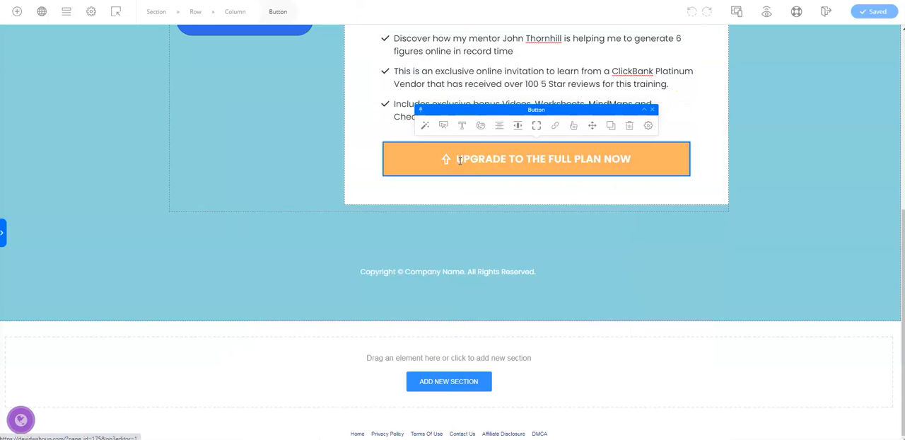
key("Delete")
key("Delete")
key("Delete")
key("Delete")
key("Delete")
key("Delete")
key("Delete")
key("Delete")
key("Delete")
key("Delete")
key("Delete")
key("Delete")
key("Delete")
key("Delete")
key("Delete")
key("Delete")
key("Delete")
key("Delete")
key("Delete")
key("Delete")
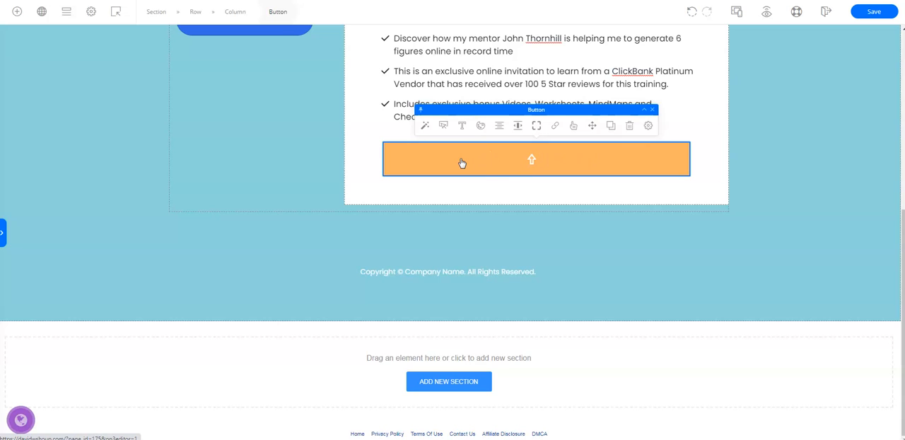
key("ctrl+v")
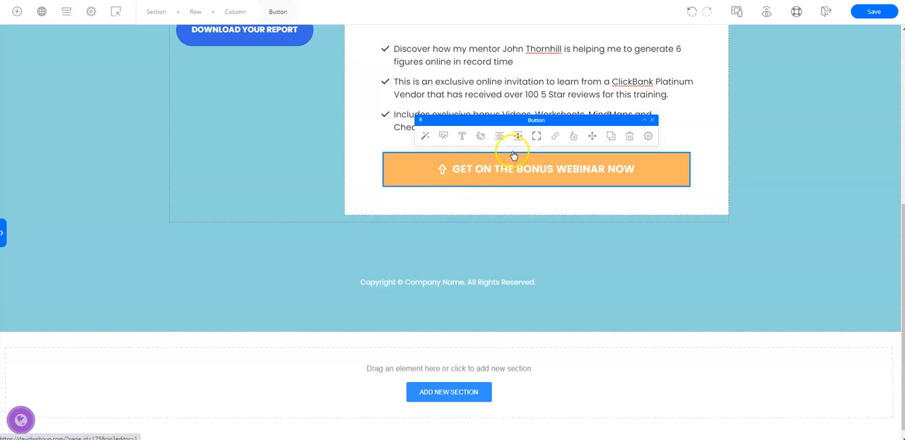
Search the webinar button's icons for "MOUSE", set its icon to Mouse 1, and save the page
left_click(444, 136)
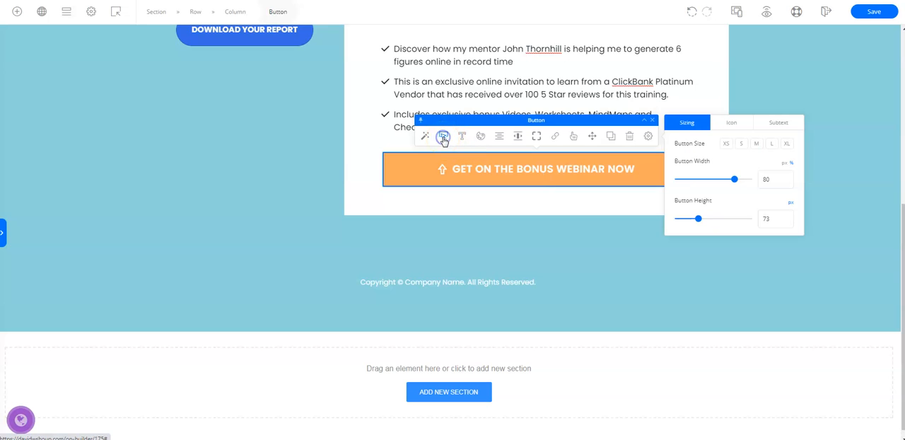
left_click(734, 123)
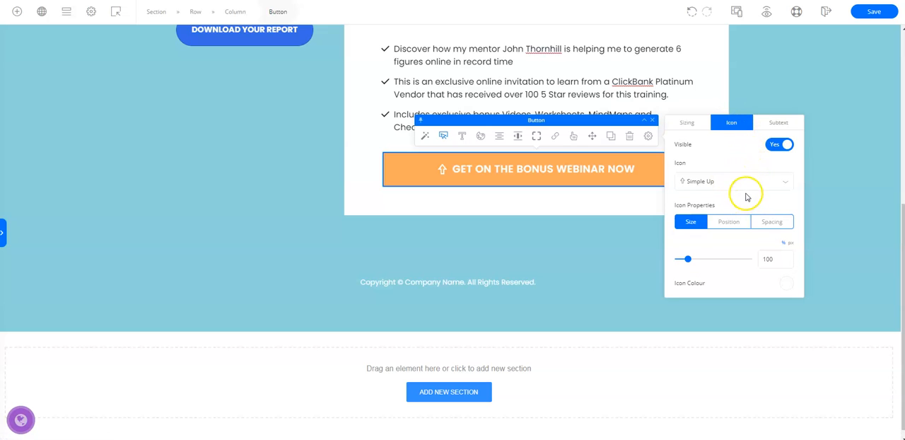
left_click(786, 183)
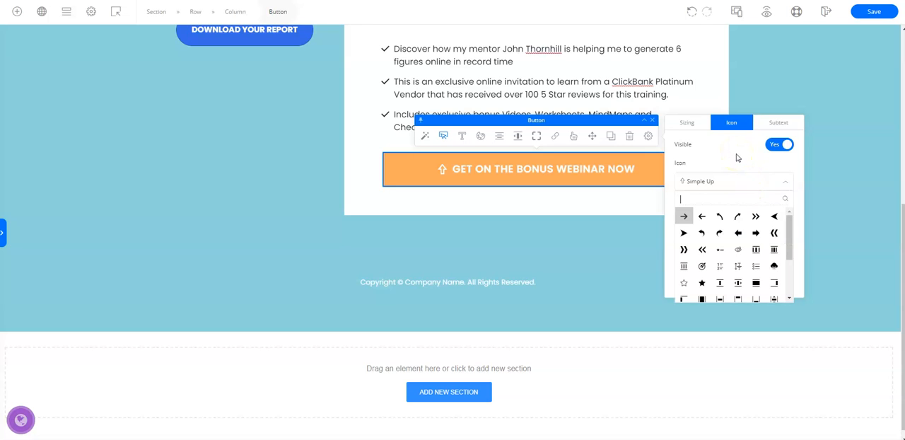
type("MOUSE")
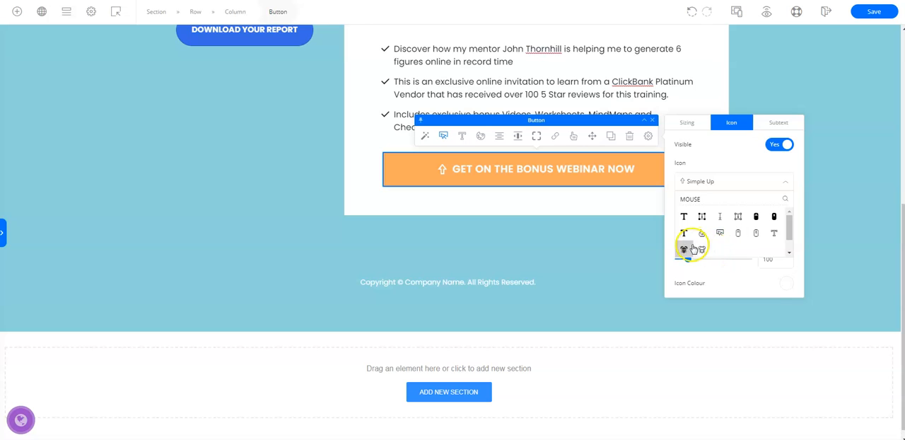
left_click(736, 233)
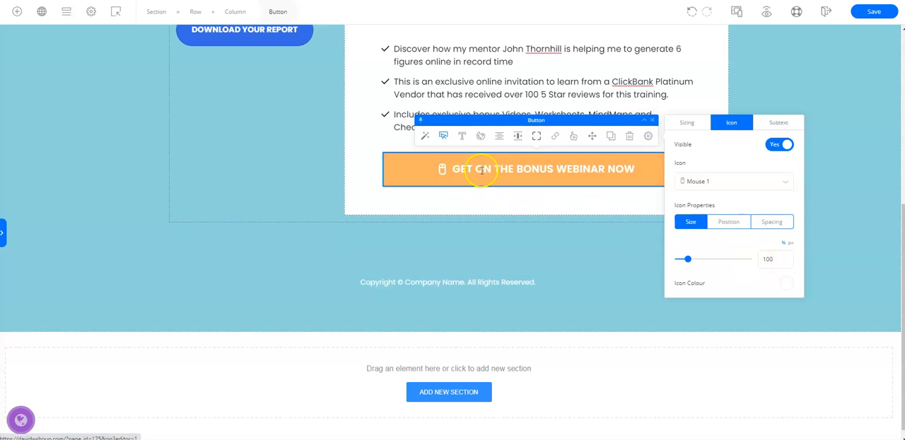
left_click(874, 12)
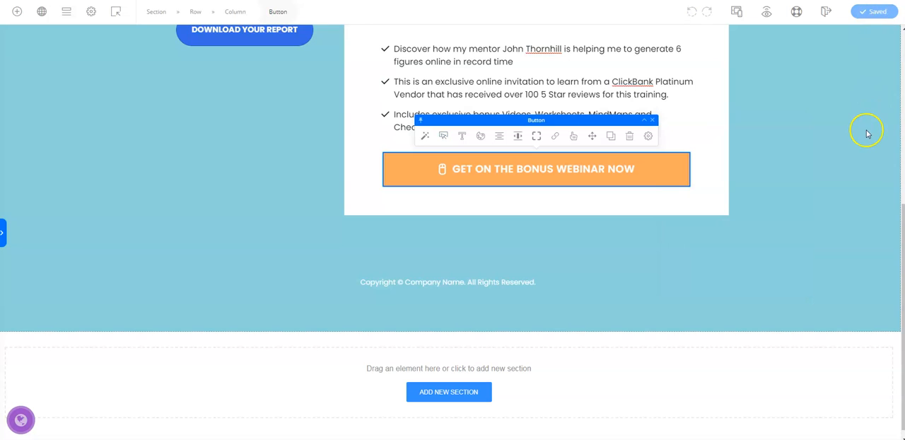
Set the webinar button's corner style to Fully Rounded and save the page
left_click(537, 138)
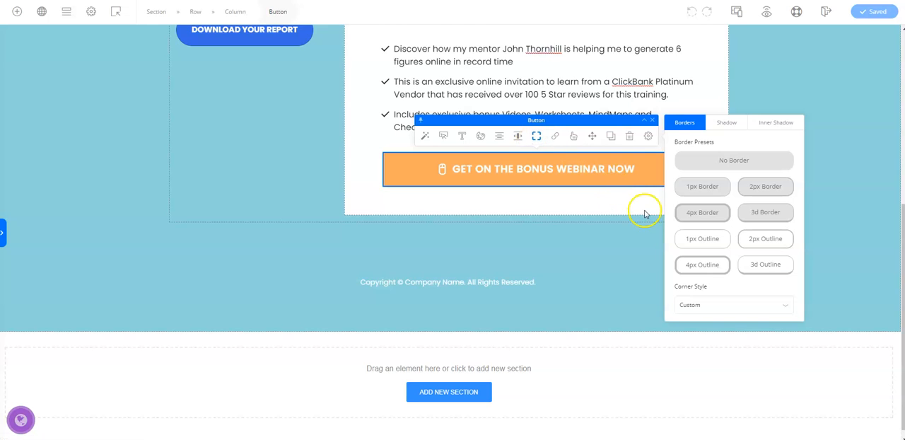
left_click(787, 306)
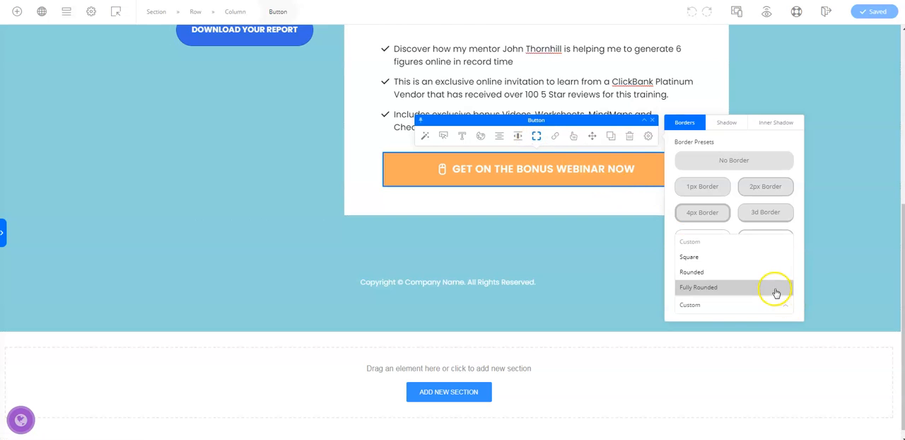
left_click(771, 287)
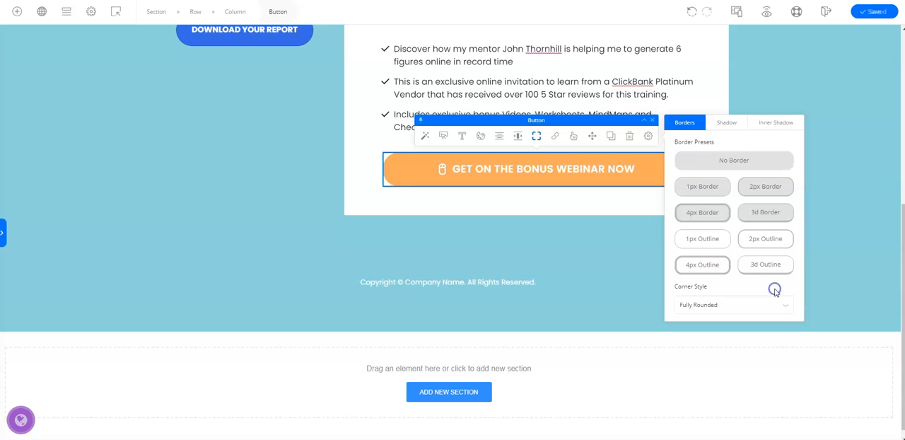
left_click(884, 12)
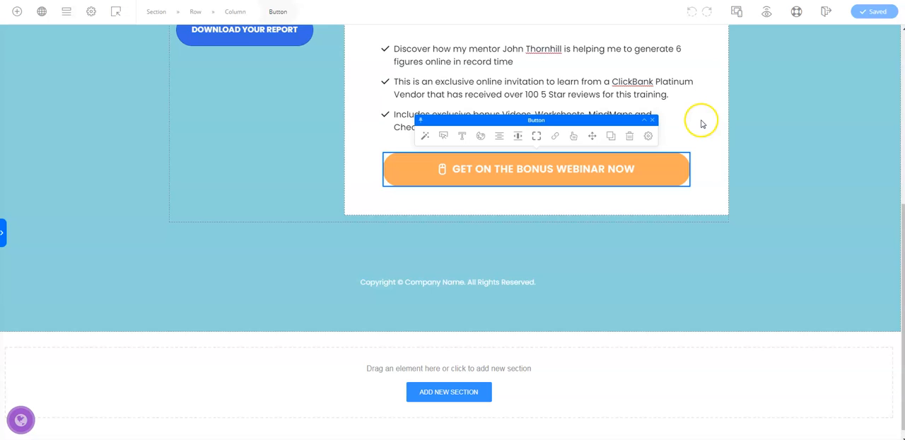
Copy the Promote P2S ClickBank URL from the Notepad notes and set it as the webinar button's link
left_click(311, 438)
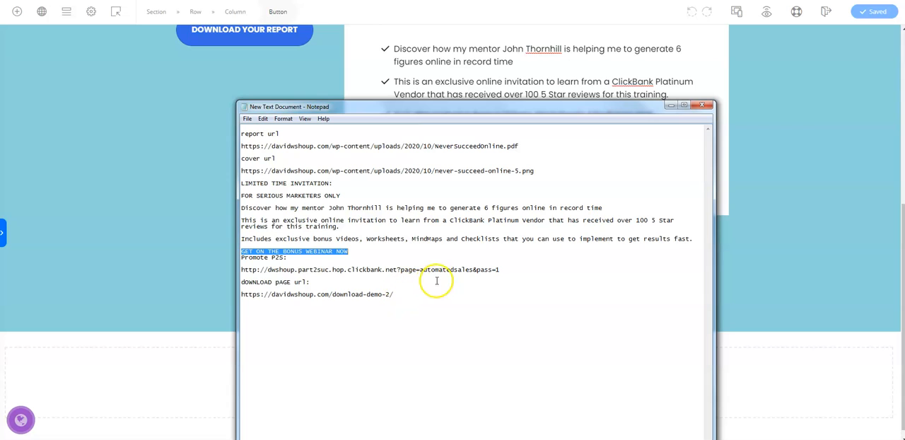
left_click_drag(505, 271, 410, 261)
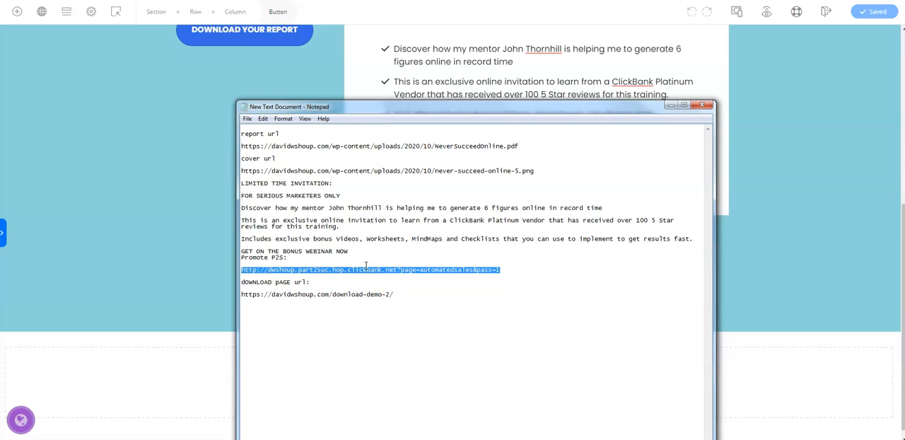
left_click(670, 105)
left_click(555, 136)
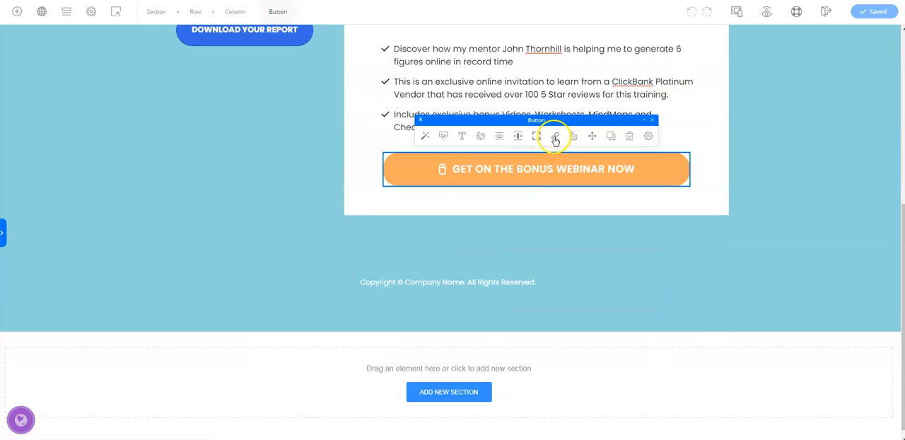
left_click(706, 200)
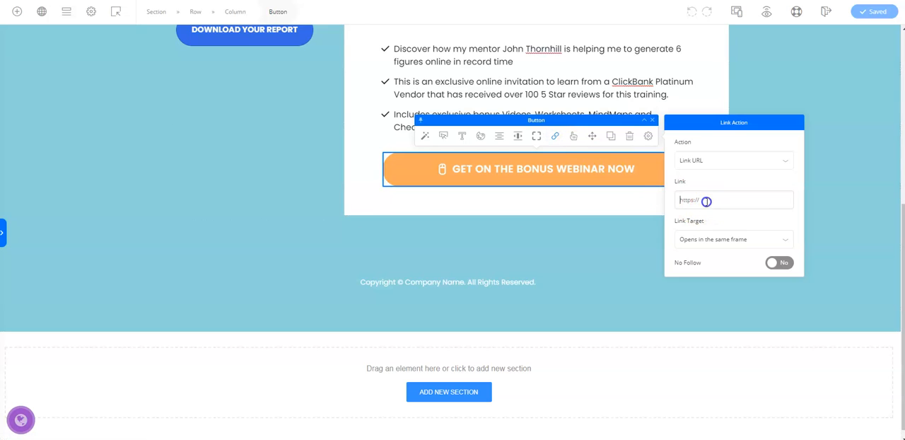
key("ctrl+v")
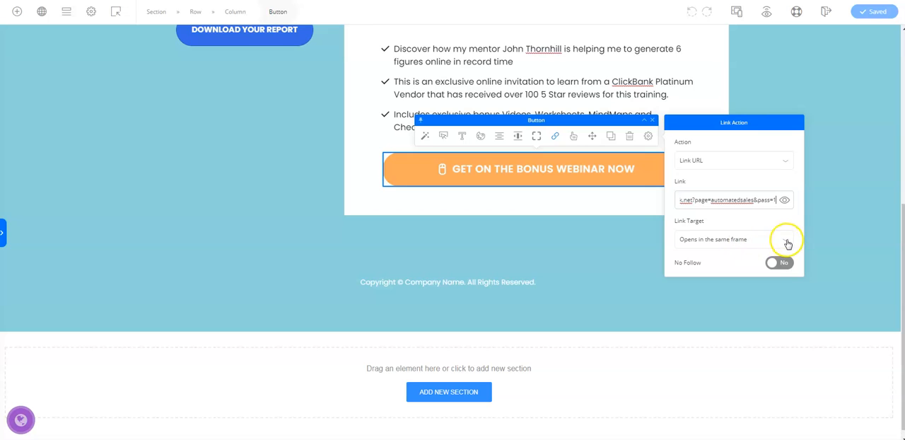
Set the webinar button's link target to "Opens in a new window or tab" and save the page
left_click(788, 241)
left_click(768, 273)
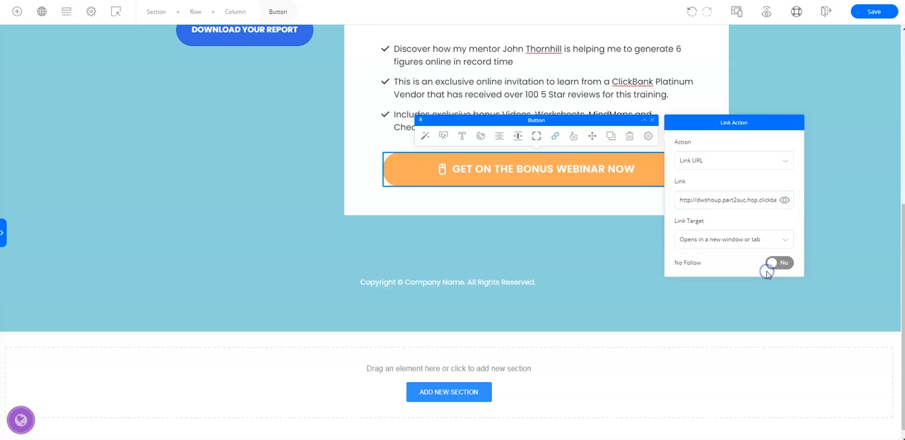
left_click(875, 12)
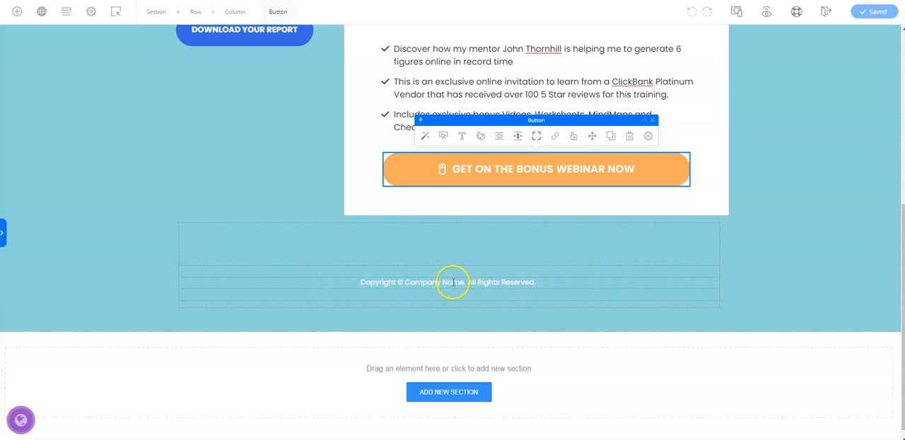
Delete the "Copyright © Company Name. All Rights Reserved." text below the invitation box
left_click(361, 282)
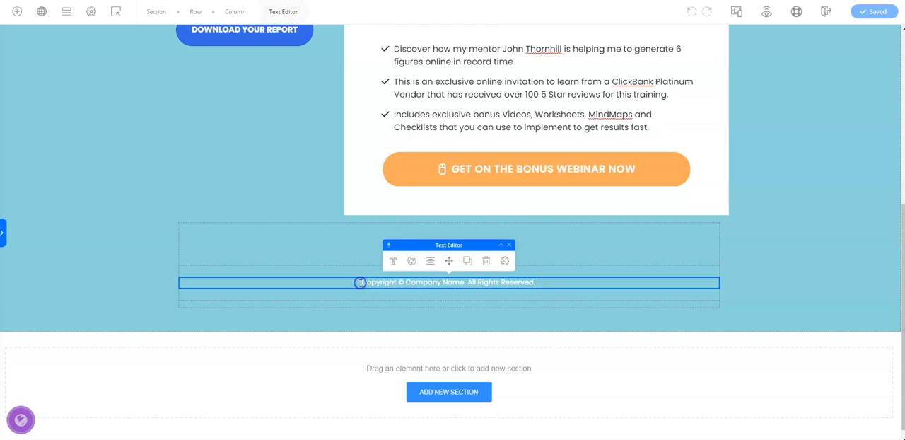
left_click_drag(360, 283, 559, 282)
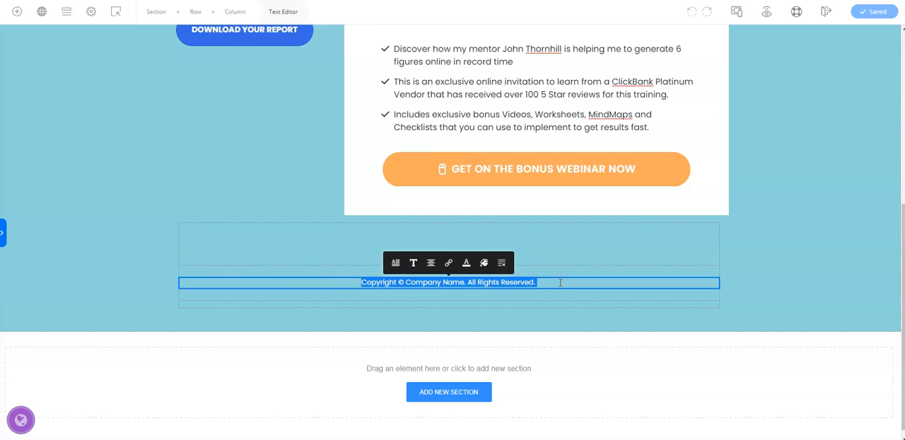
key("BackSpace")
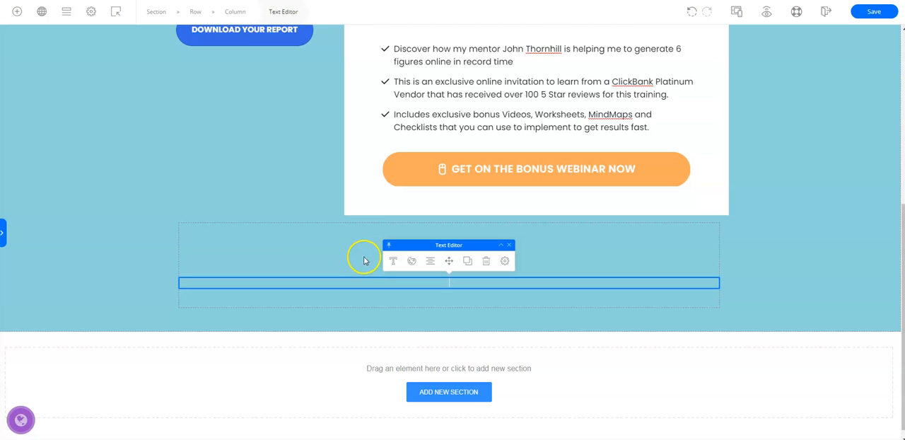
Reduce the empty space in the footer row beneath the invitation box and save the page
left_click(375, 240)
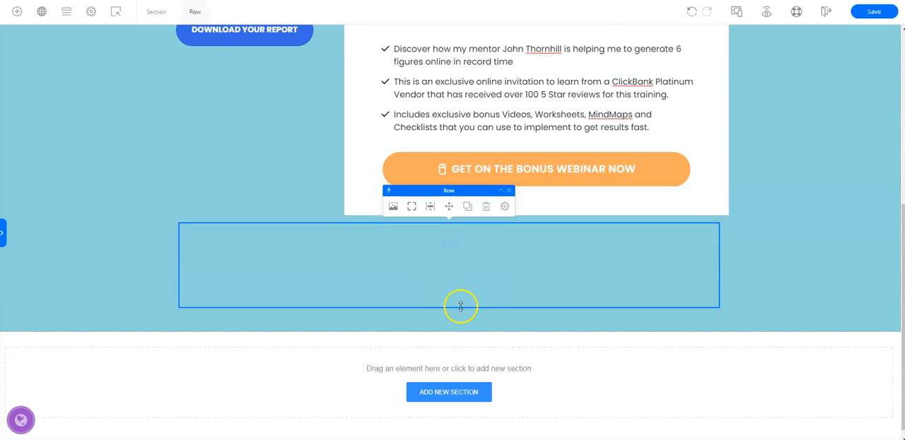
left_click_drag(460, 306, 457, 297)
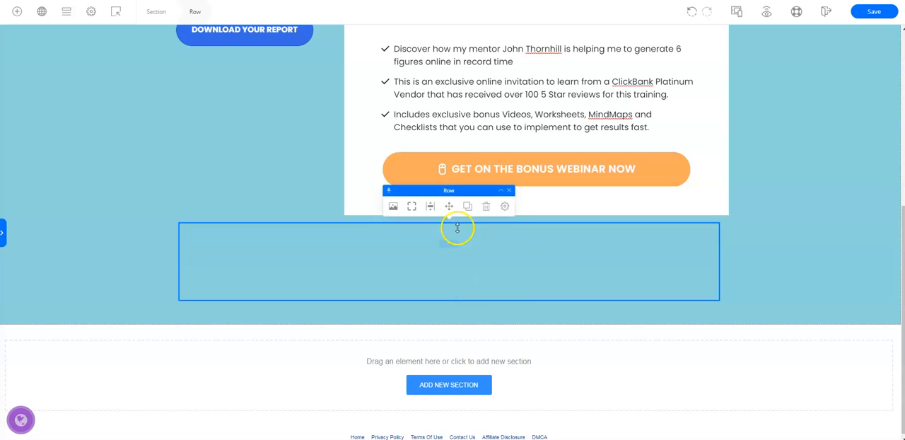
mouse_move(454, 223)
left_mouse_down()
mouse_move(463, 239)
mouse_move(457, 225)
left_mouse_up()
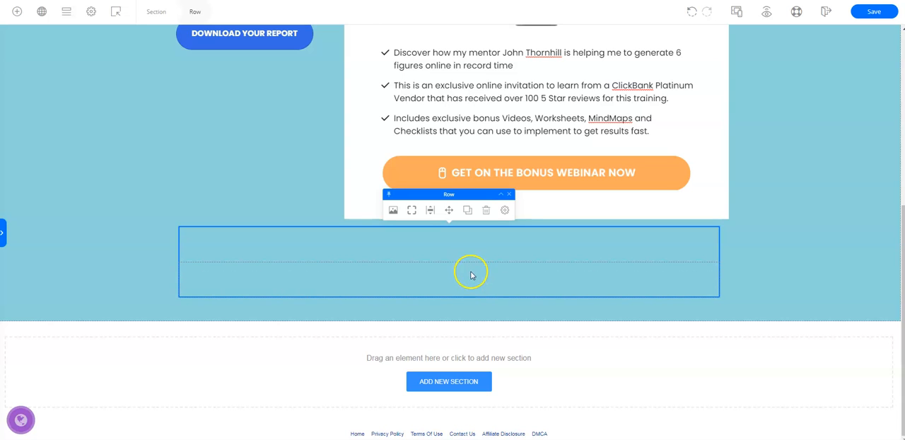
left_click_drag(463, 260, 460, 252)
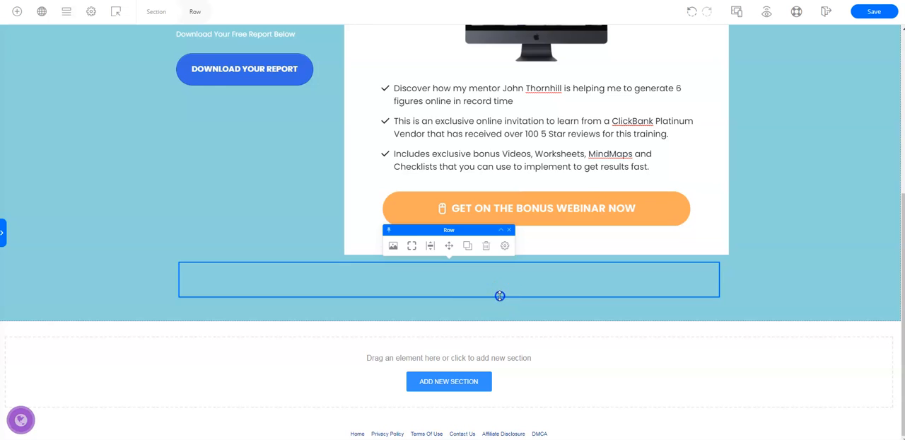
left_click_drag(500, 296, 494, 282)
left_click(490, 277)
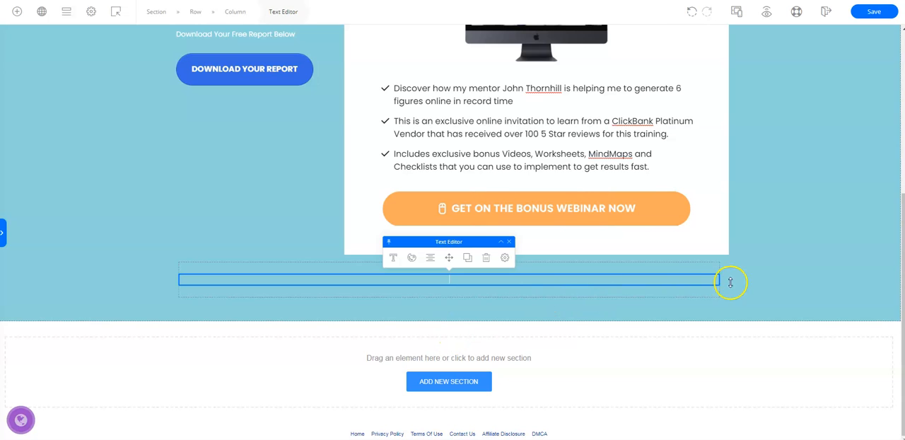
scroll(793, 261, "up", 3)
scroll(792, 262, "up", 2)
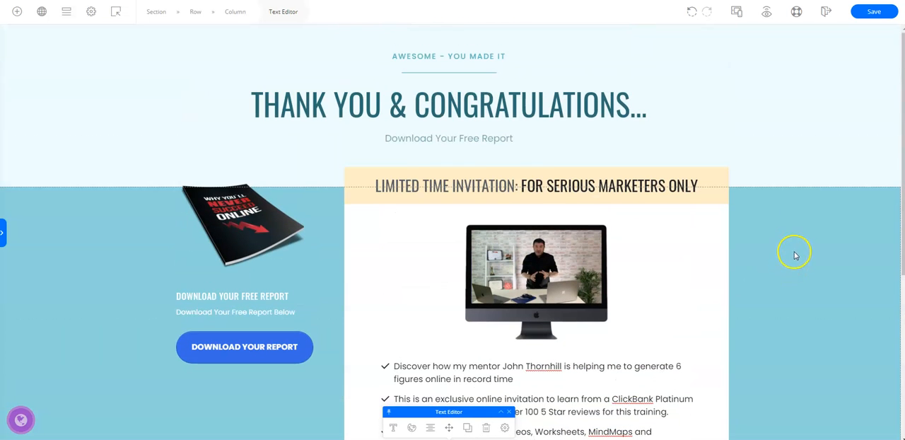
left_click(875, 13)
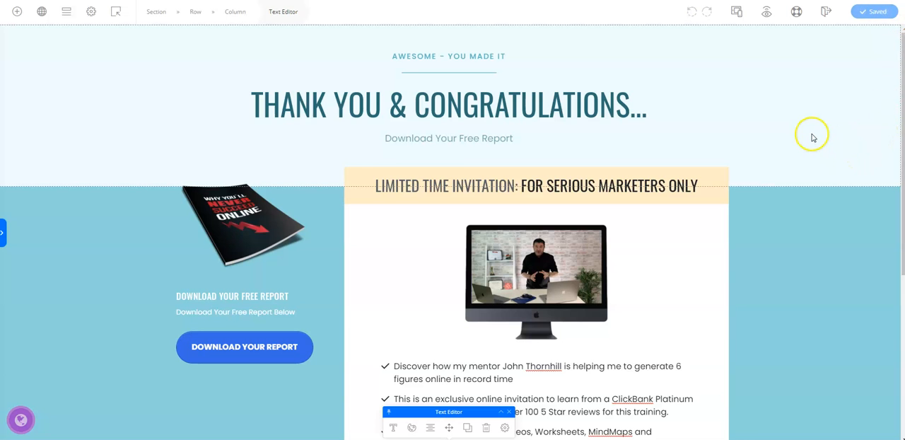
scroll(816, 148, "down", 4)
scroll(818, 170, "up", 1)
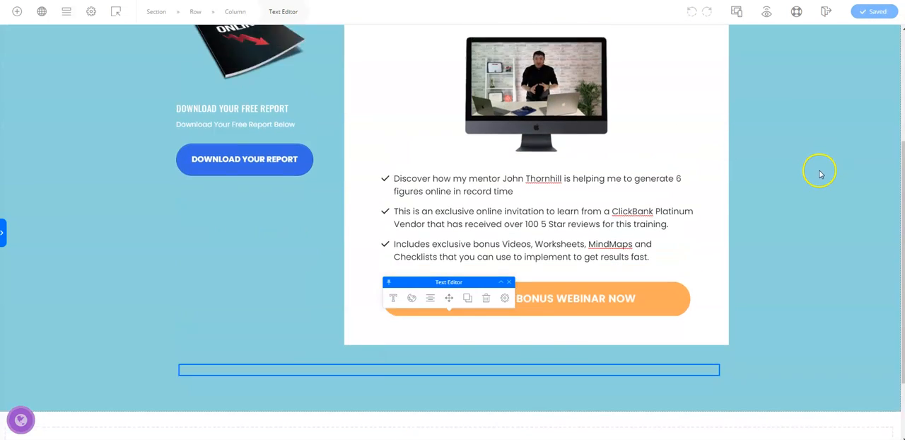
Preview the thank-you page and test that the "Download Your Report" button opens the report PDF, closing the PDF again
scroll(820, 173, "up", 2)
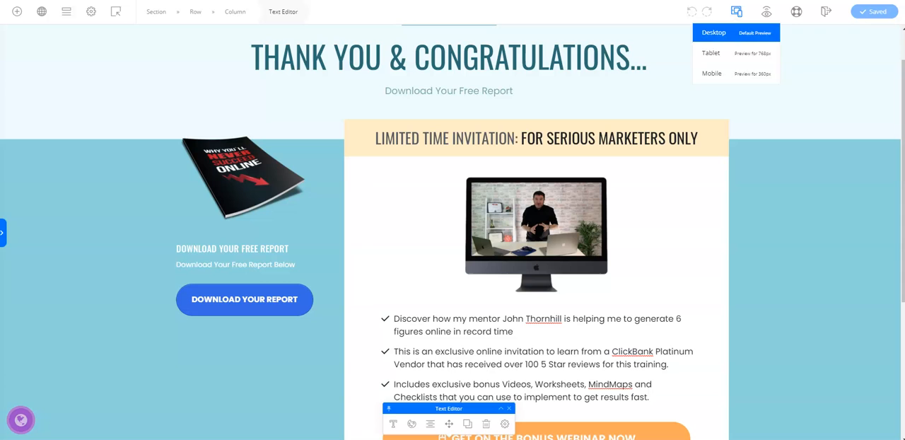
left_click(767, 14)
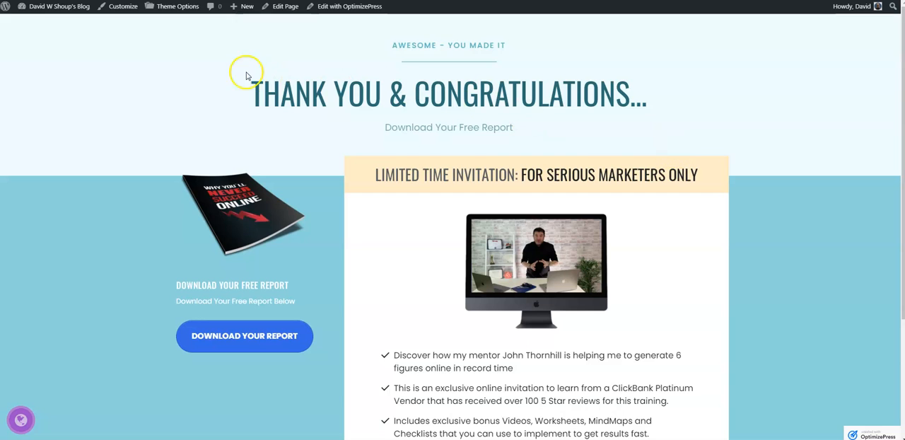
scroll(137, 135, "down", 3)
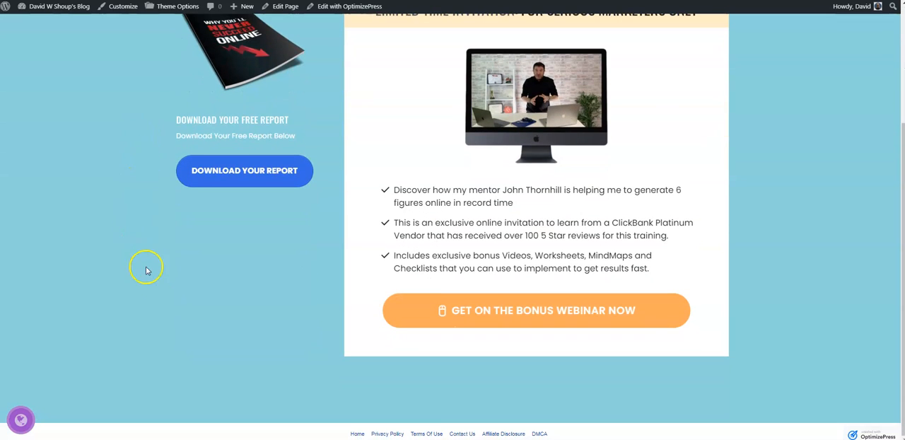
scroll(153, 276, "up", 3)
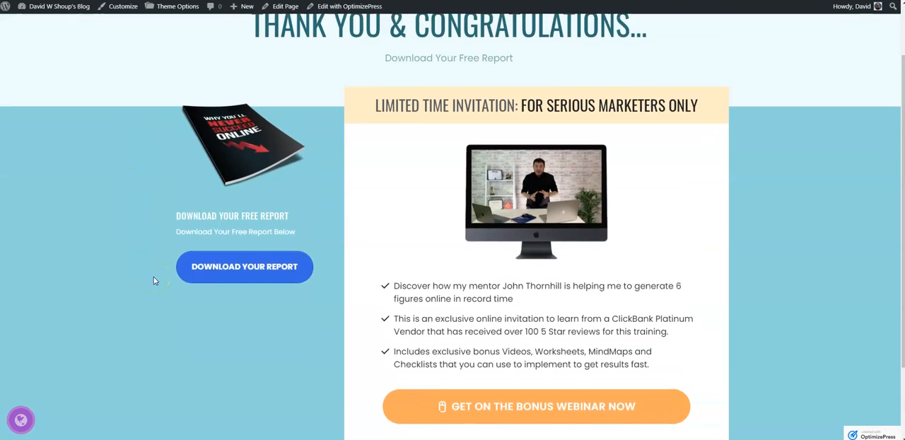
left_click(242, 313)
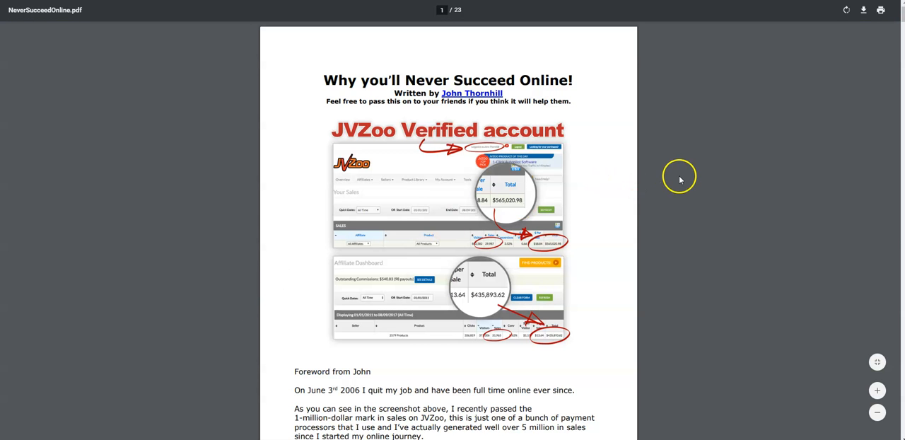
key("ctrl+w")
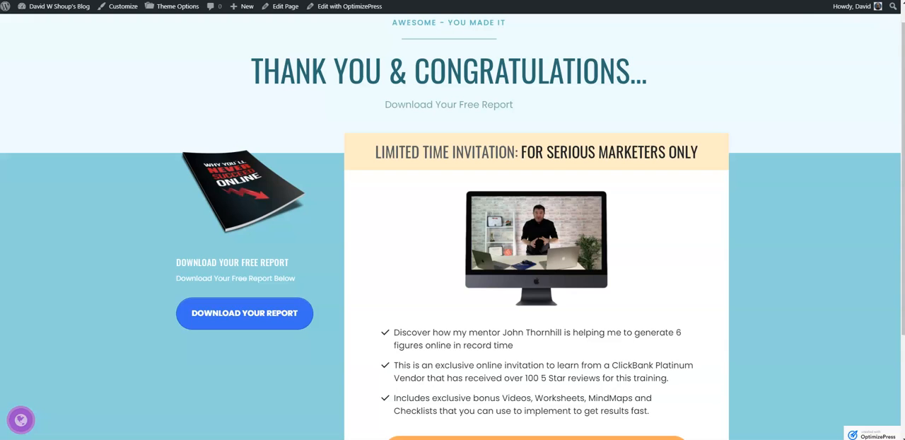
Test the "Get on the Bonus Webinar Now" button's link in the preview, close the webinar page and return to the preview
scroll(555, 266, "down", 2)
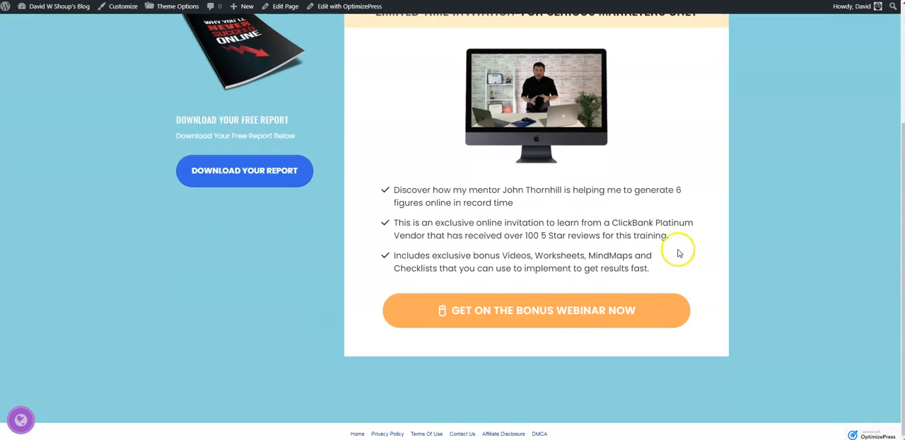
left_click(540, 307)
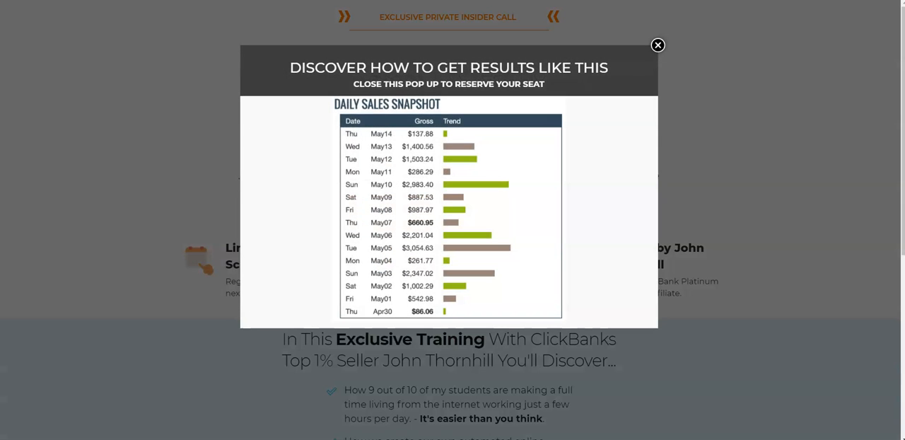
key("ctrl+w")
scroll(747, 245, "up", 4)
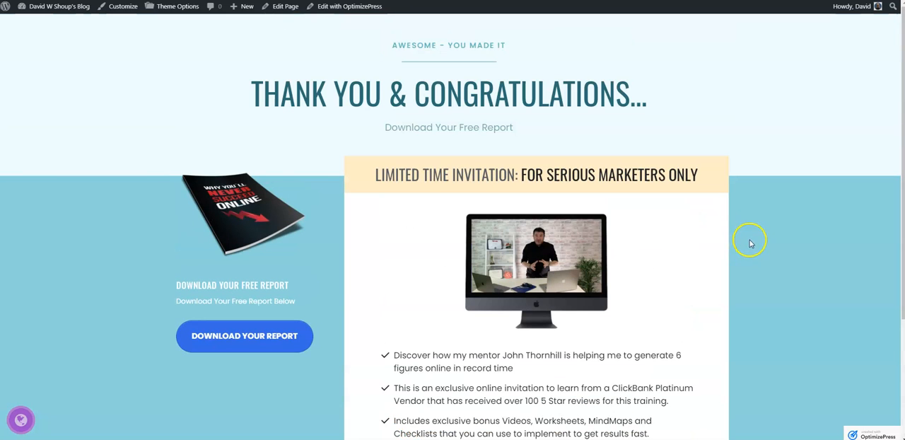